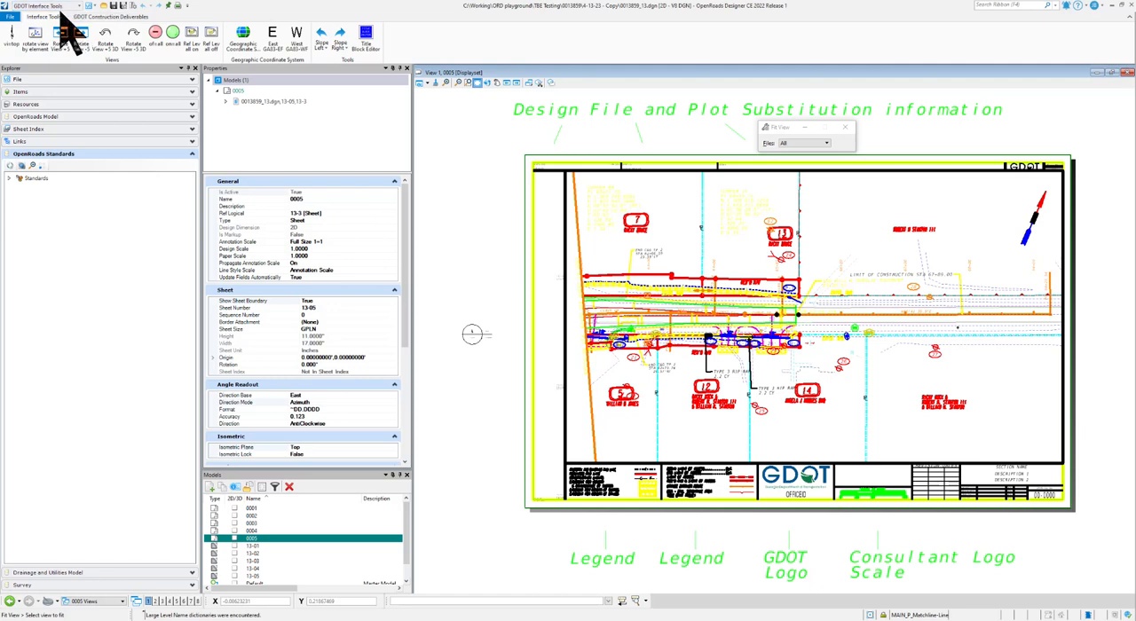
# - Choose the GDOT Interface Tools workflow and launch the Title Block Editor
pyautogui.click(78, 7)
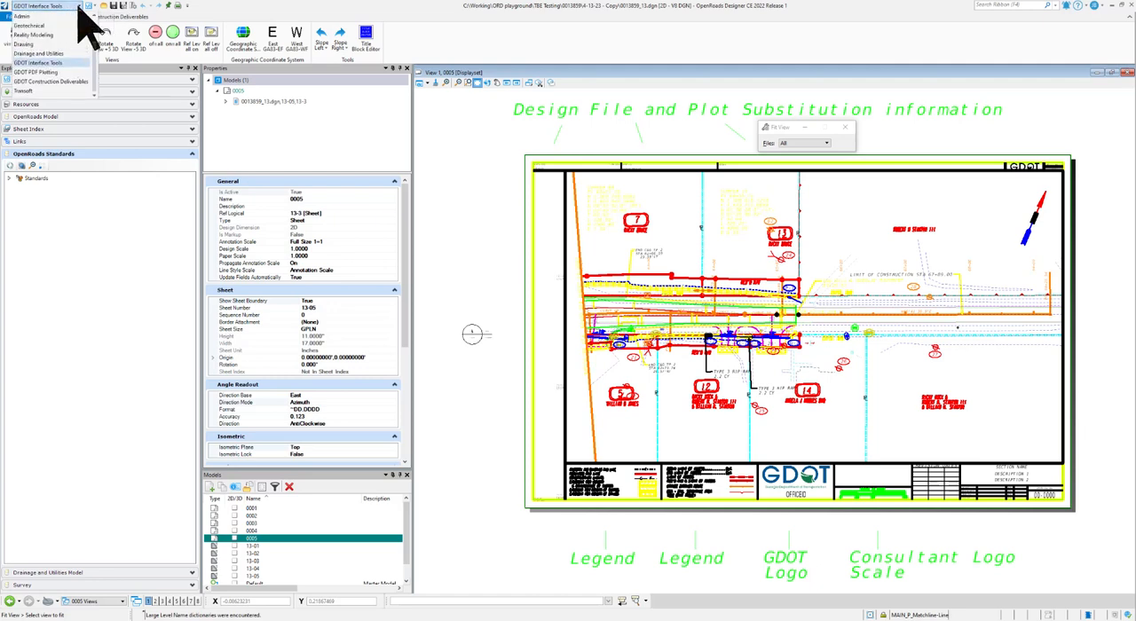
pyautogui.click(59, 61)
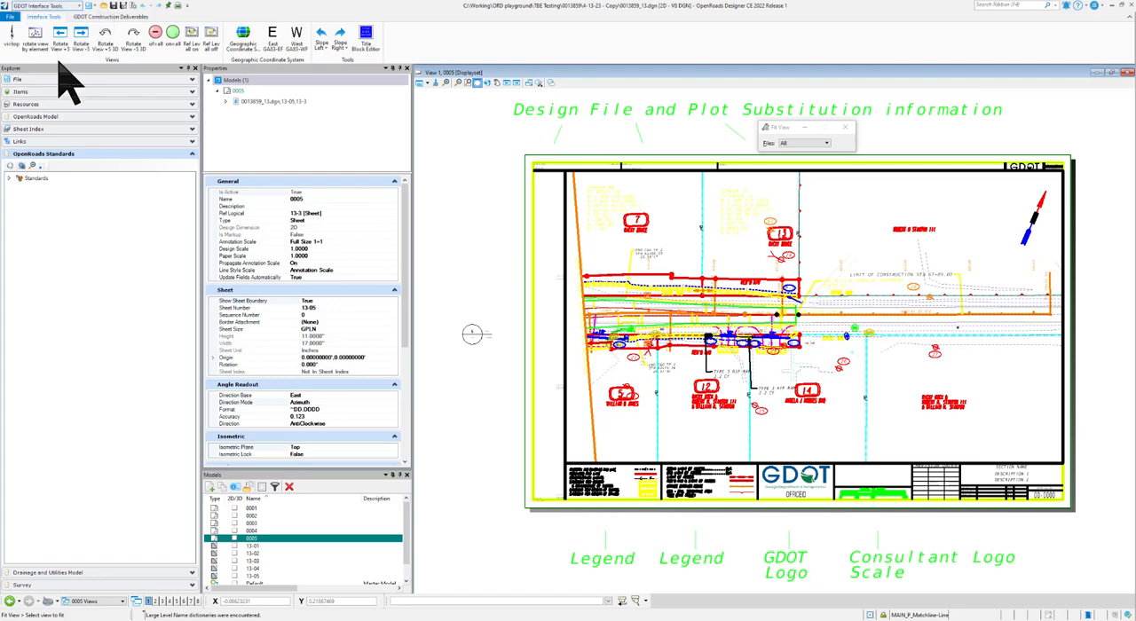
pyautogui.click(368, 52)
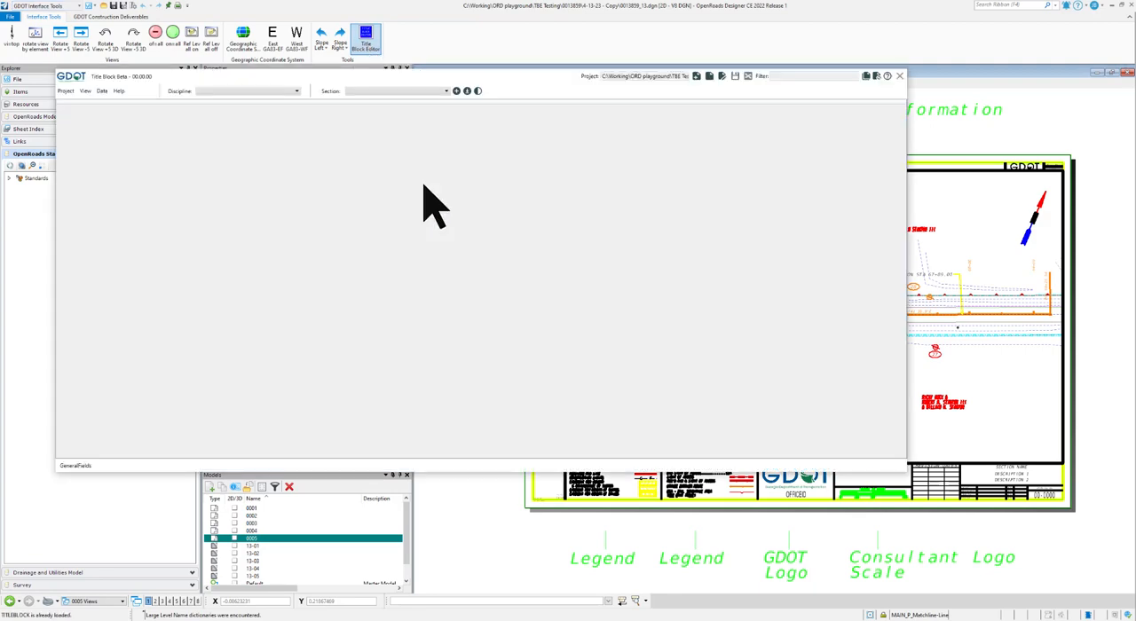
# - Create a new File System title block project named 0013859TBE in the 4-13-23 - Copy folder
pyautogui.click(66, 91)
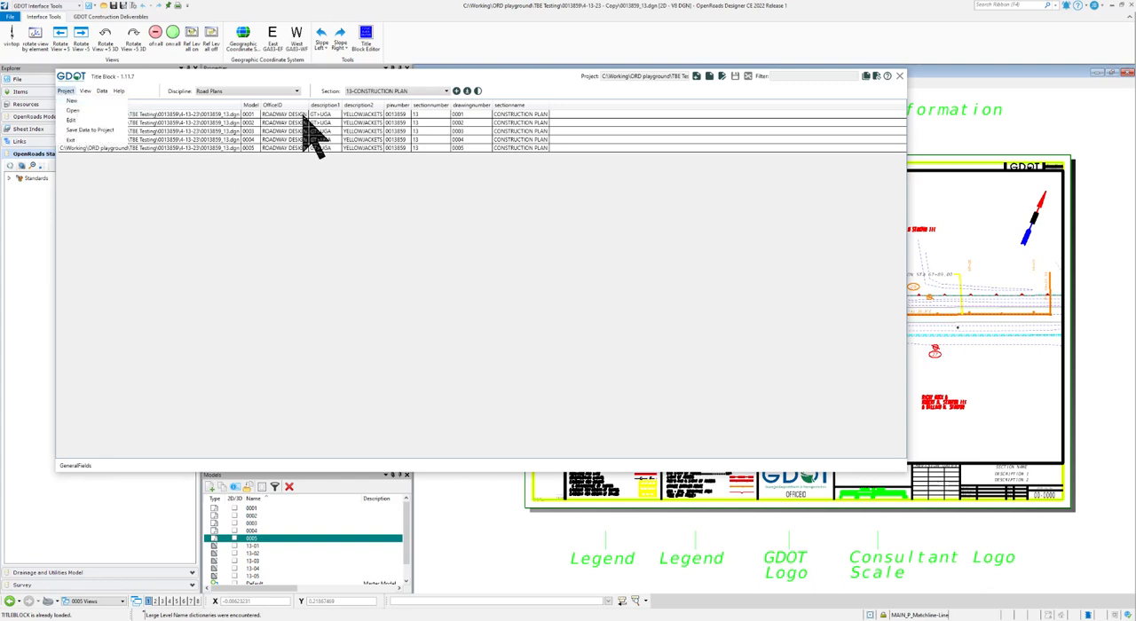
pyautogui.click(87, 102)
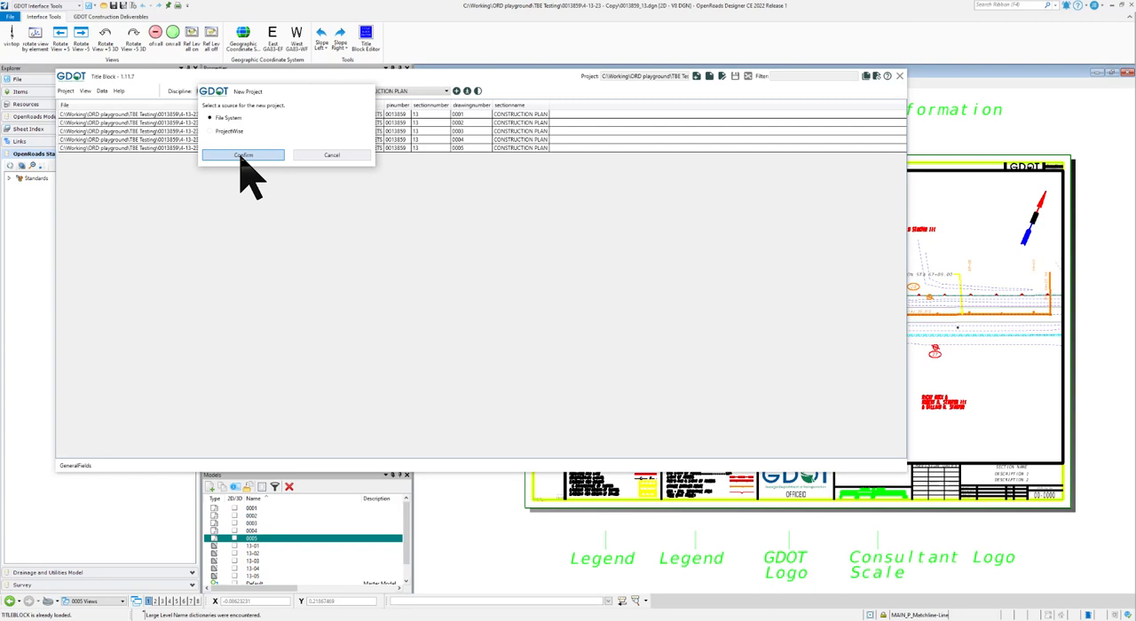
pyautogui.click(243, 155)
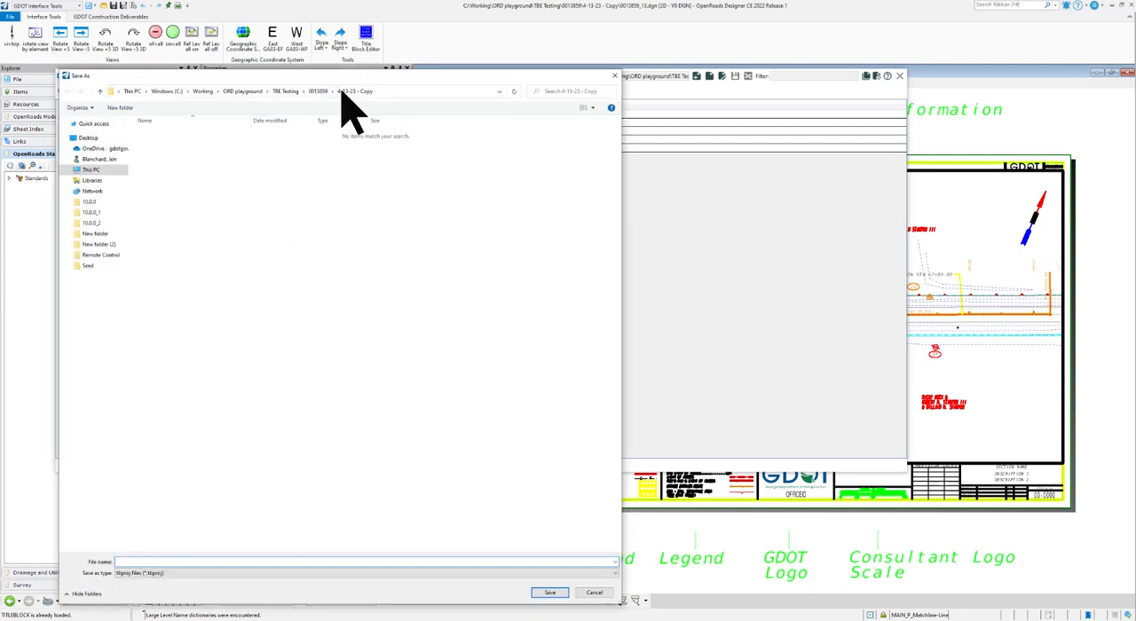
pyautogui.moveTo(347, 78); pyautogui.dragTo(399, 57)
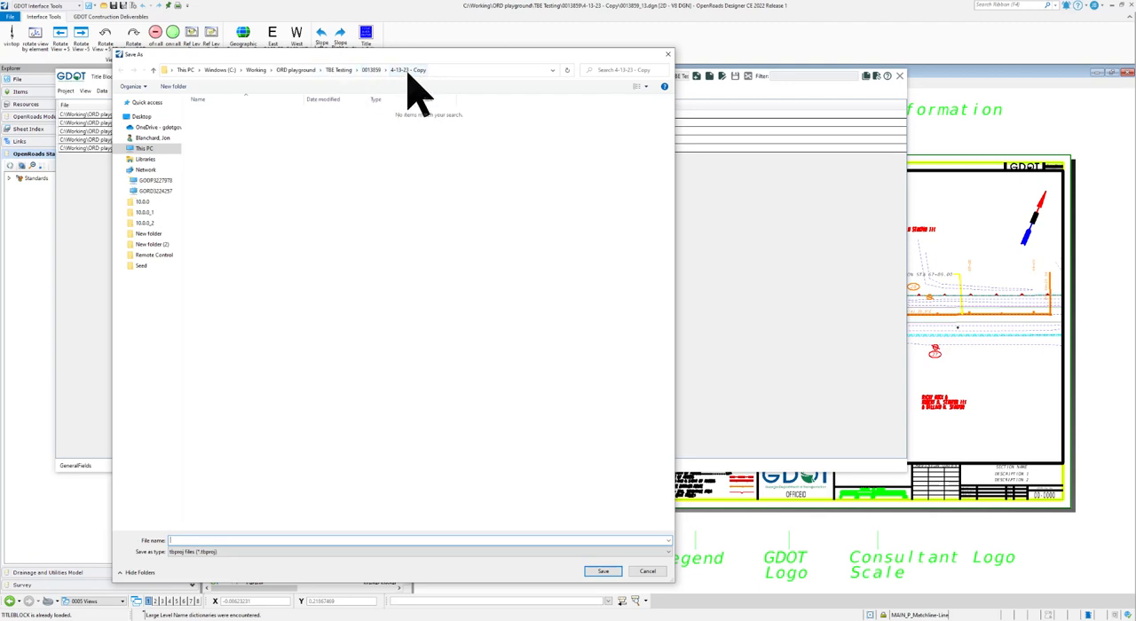
pyautogui.moveTo(412, 56)
pyautogui.mouseDown()
pyautogui.moveTo(444, 180)
pyautogui.moveTo(429, 62)
pyautogui.mouseUp()
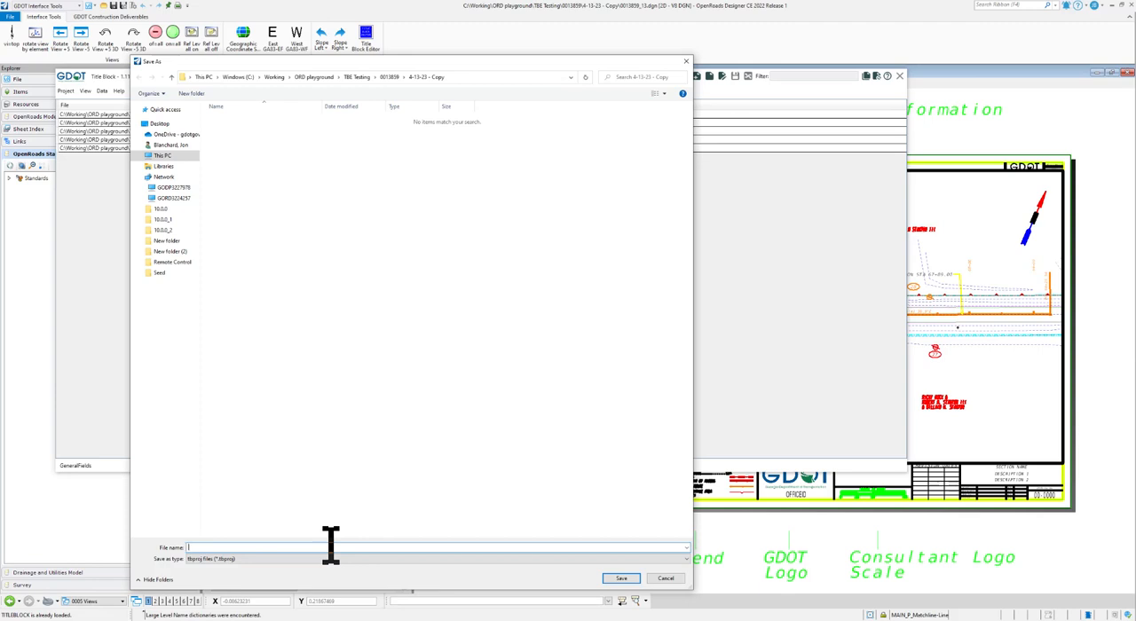
pyautogui.write('0013859')
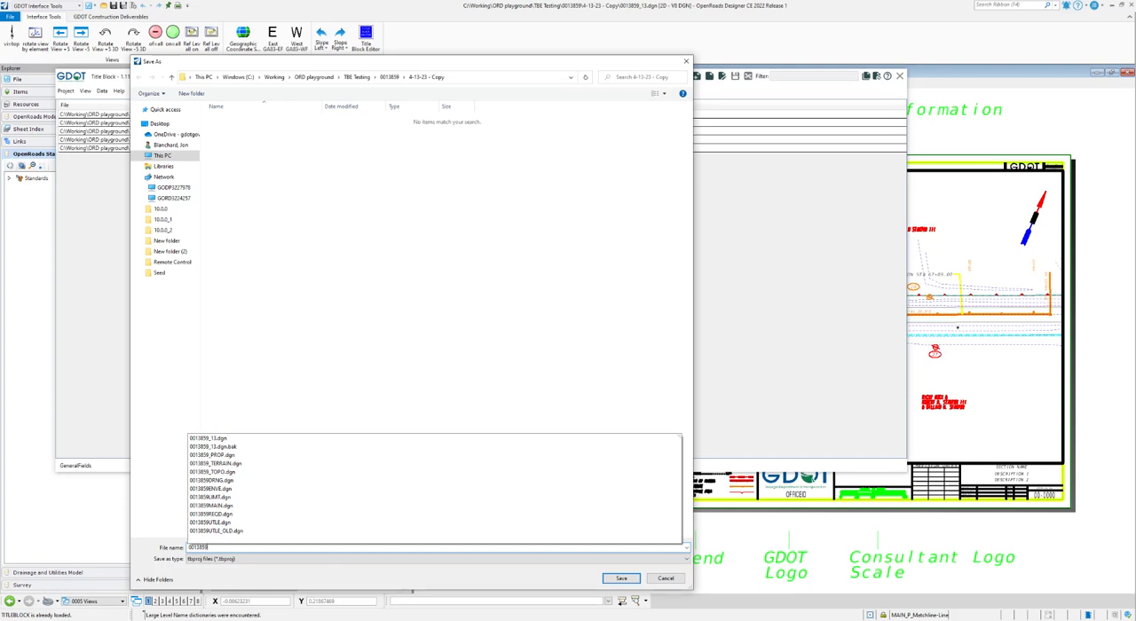
pyautogui.write('TBE')
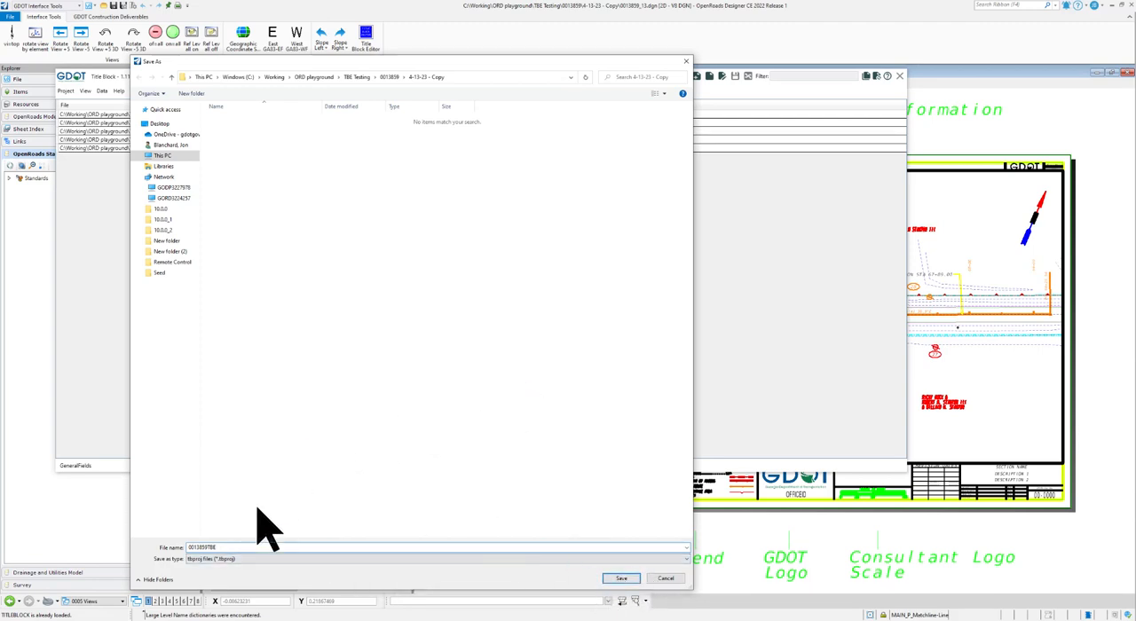
pyautogui.click(621, 578)
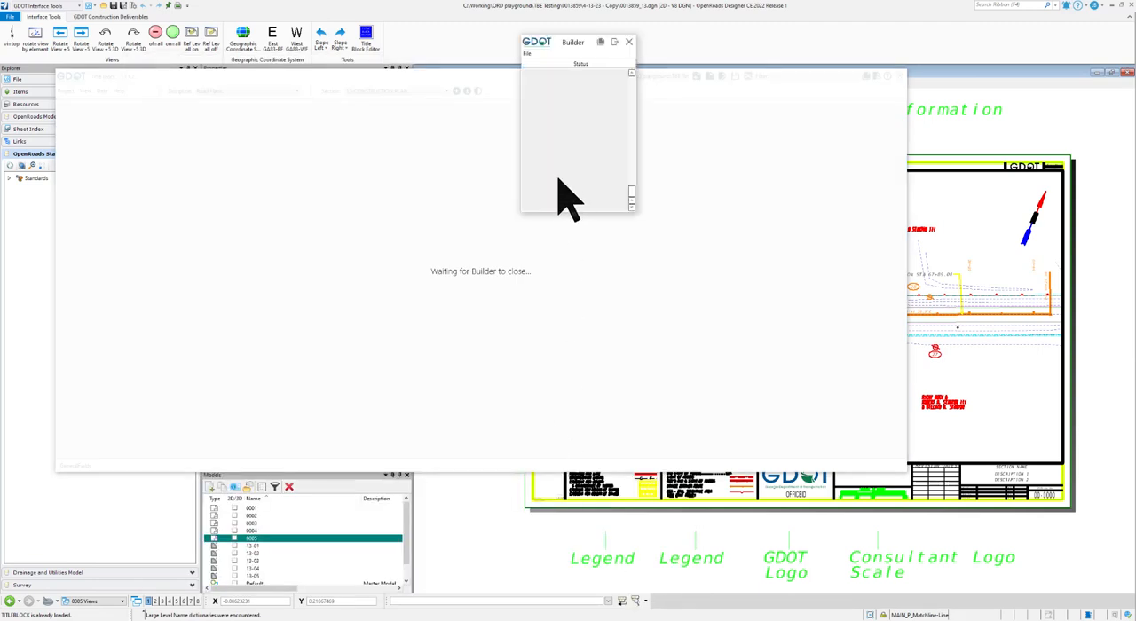
# - Add 0013859_13.dgn to the Builder, extract its title block data, and close the Builder
pyautogui.moveTo(572, 42); pyautogui.dragTo(565, 84)
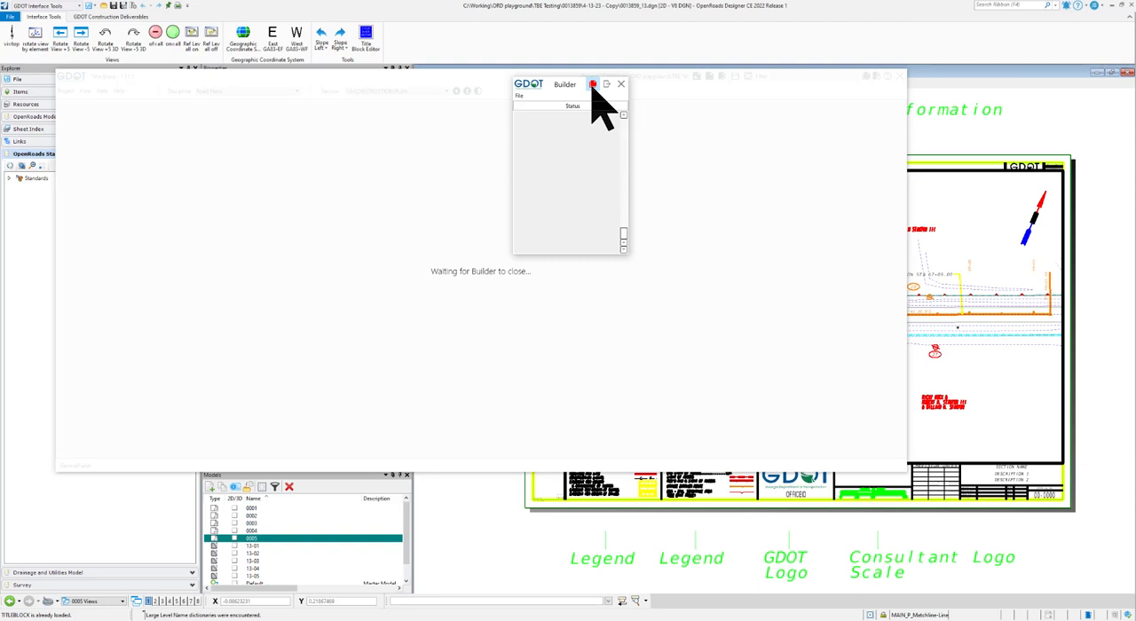
pyautogui.click(594, 85)
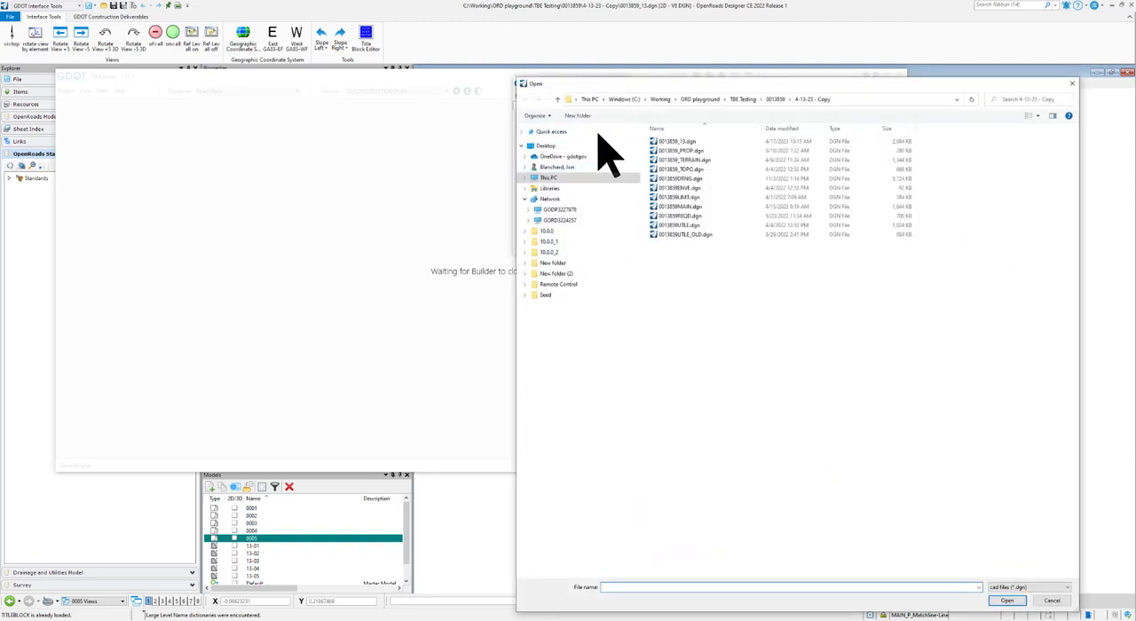
pyautogui.moveTo(676, 83); pyautogui.dragTo(558, 59)
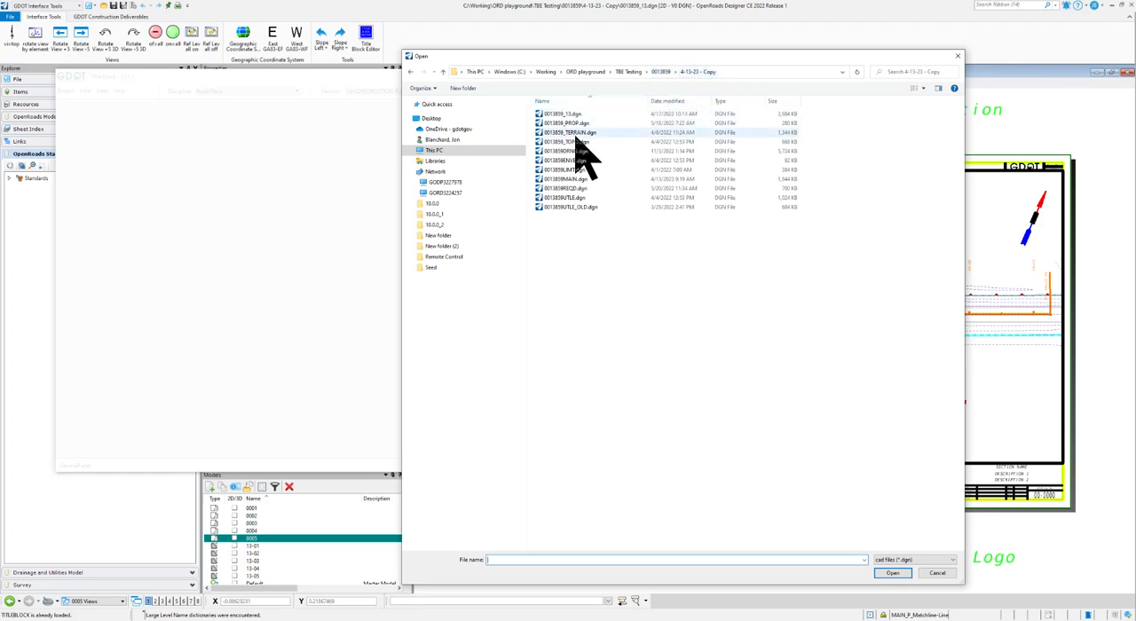
pyautogui.doubleClick(564, 114)
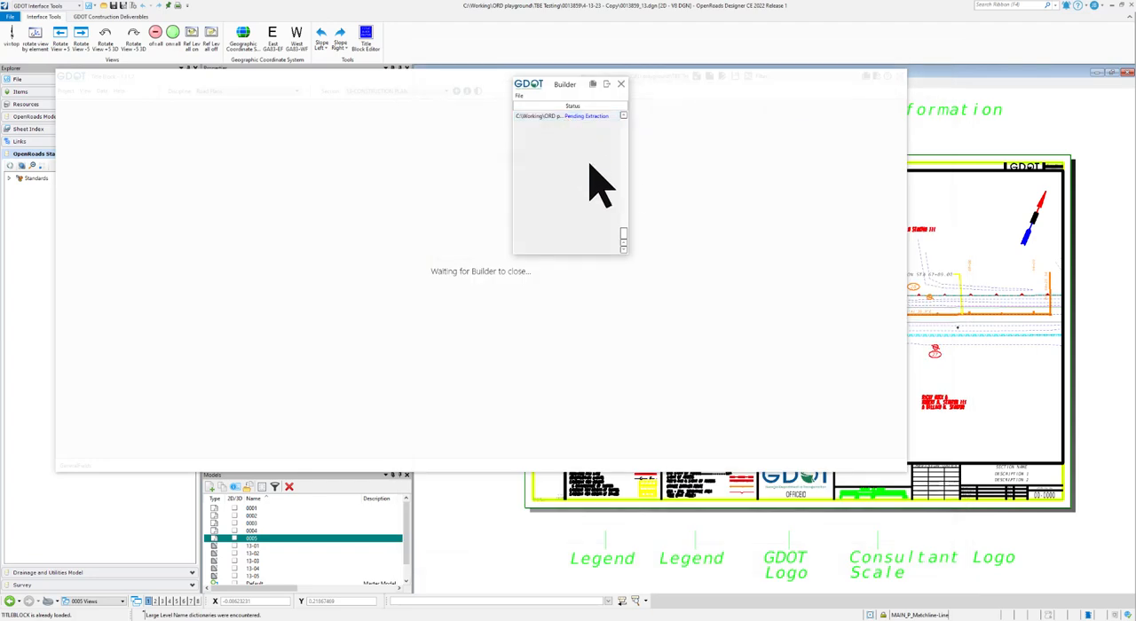
pyautogui.click(586, 116)
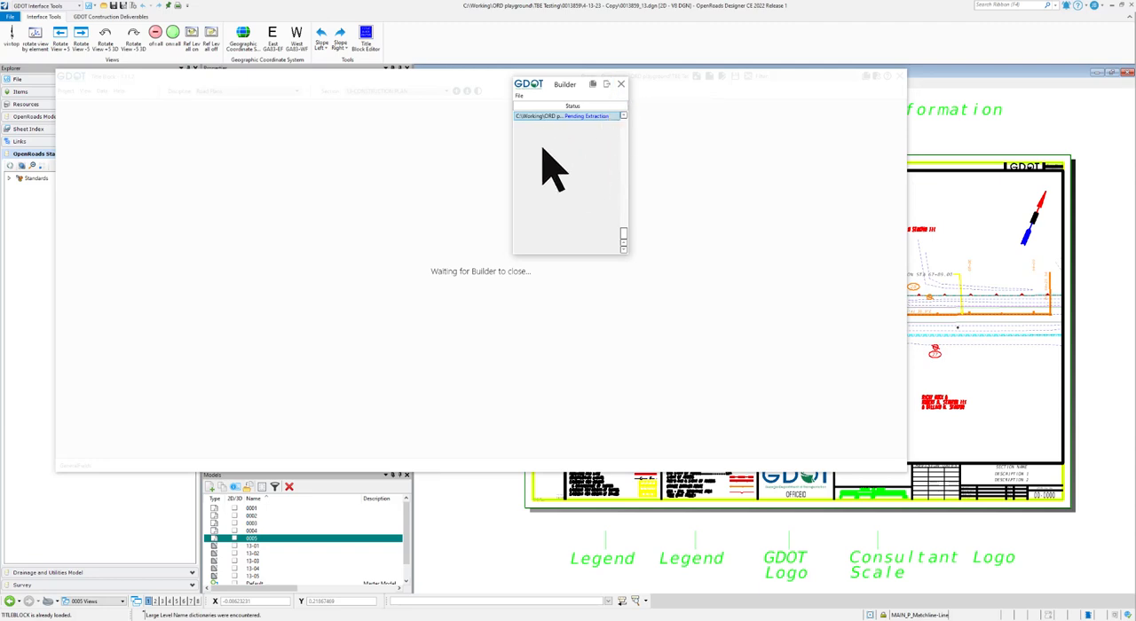
pyautogui.click(607, 85)
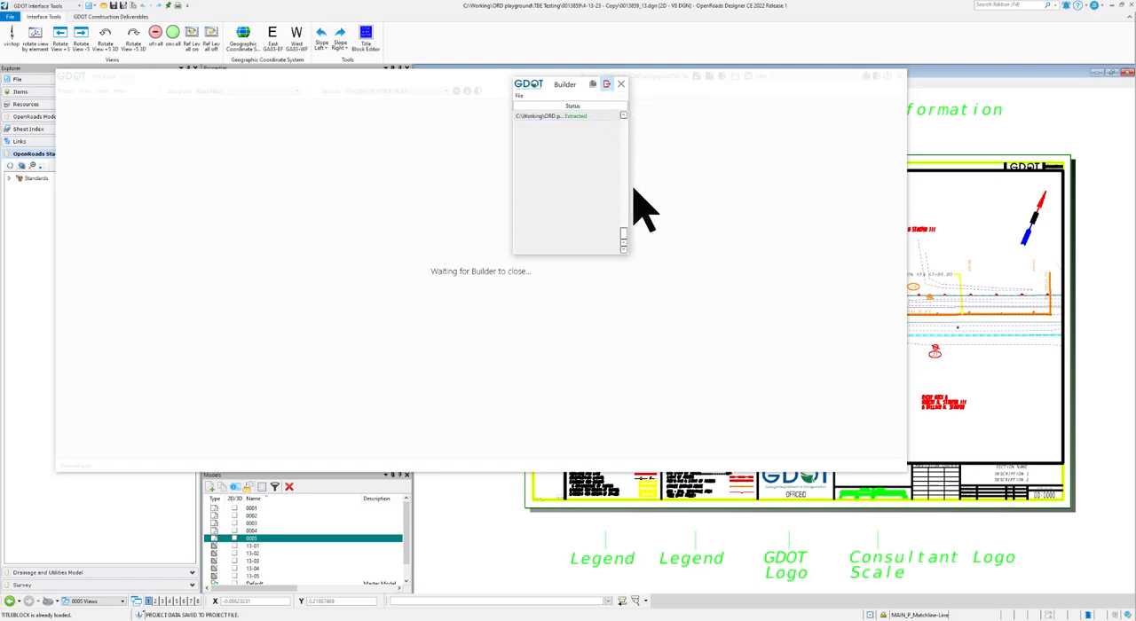
pyautogui.click(622, 85)
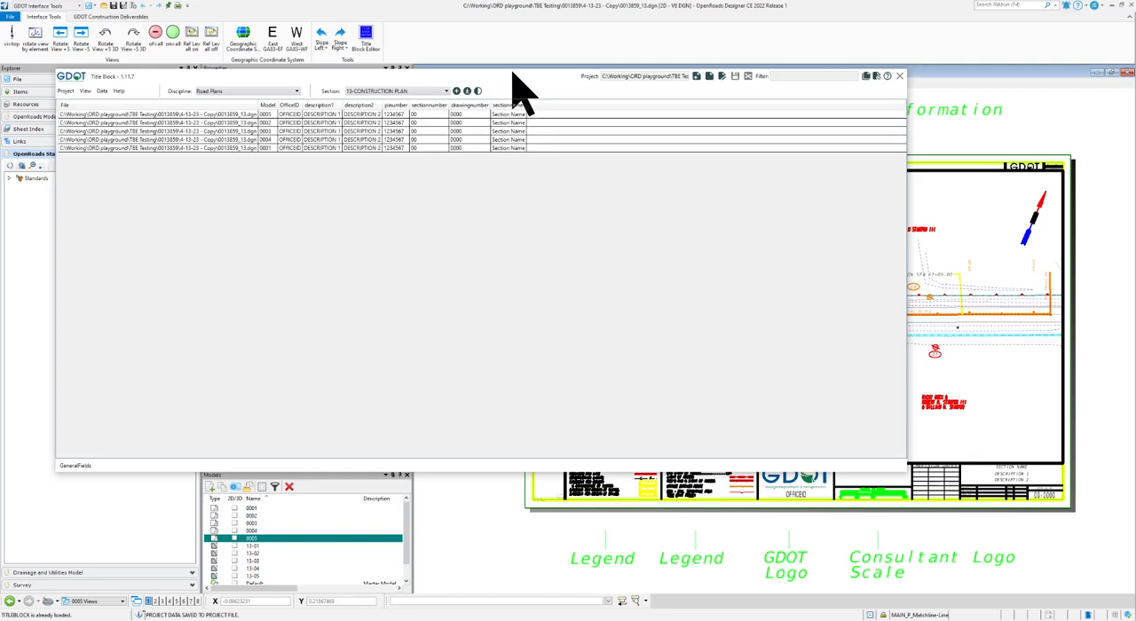
# - Sort the title block rows by model in ascending order and widen the narrow field columns
pyautogui.moveTo(513, 75); pyautogui.dragTo(585, 105)
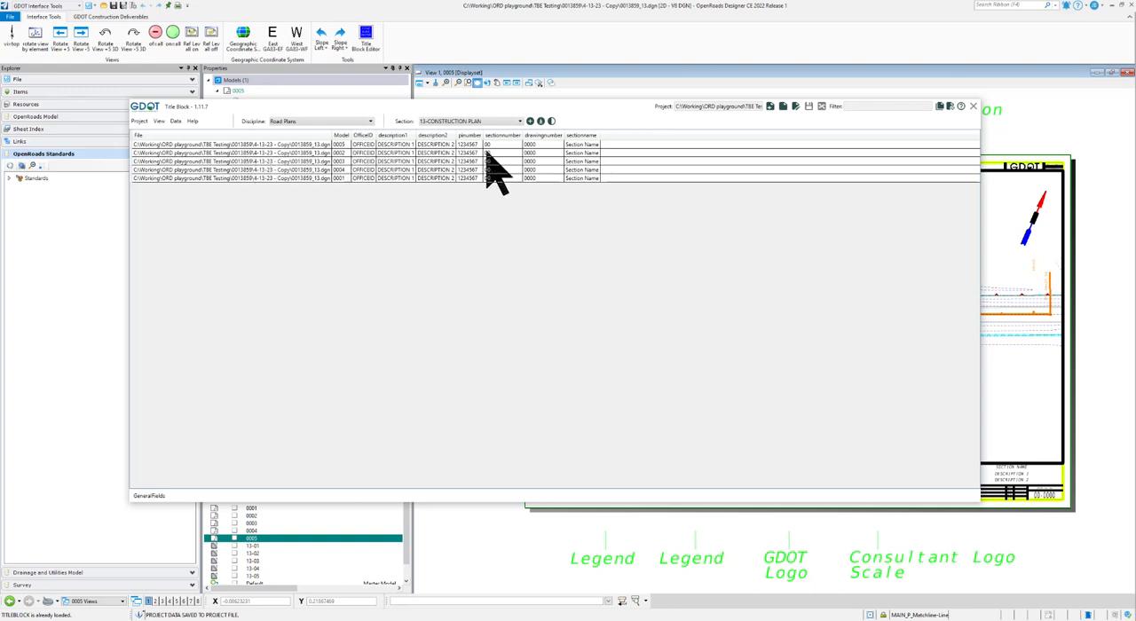
pyautogui.click(342, 135)
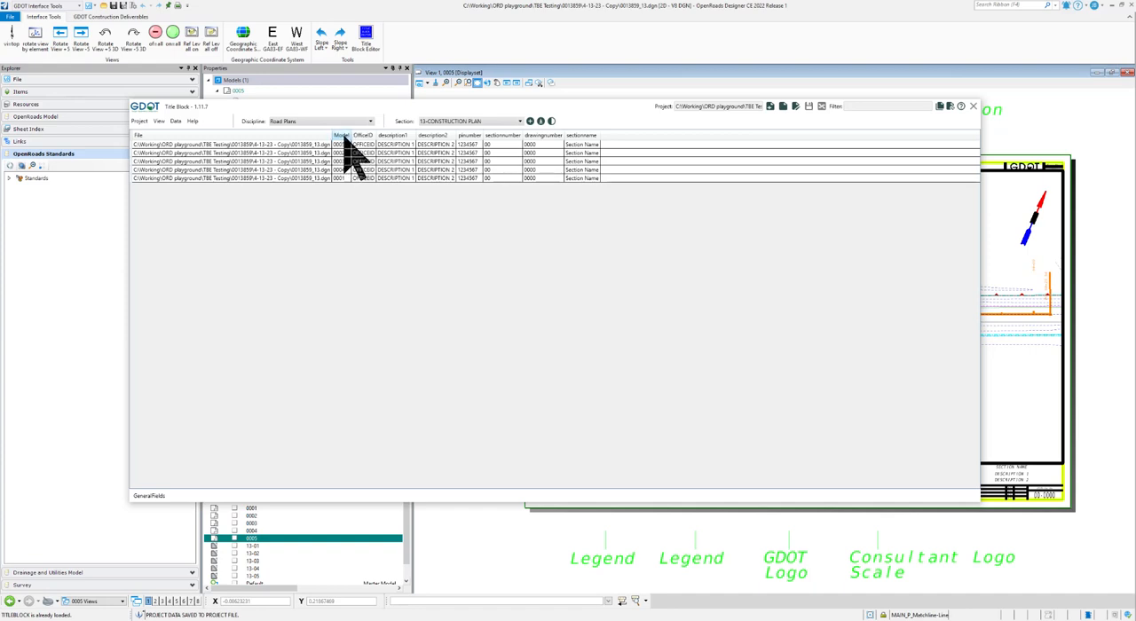
pyautogui.click(343, 136)
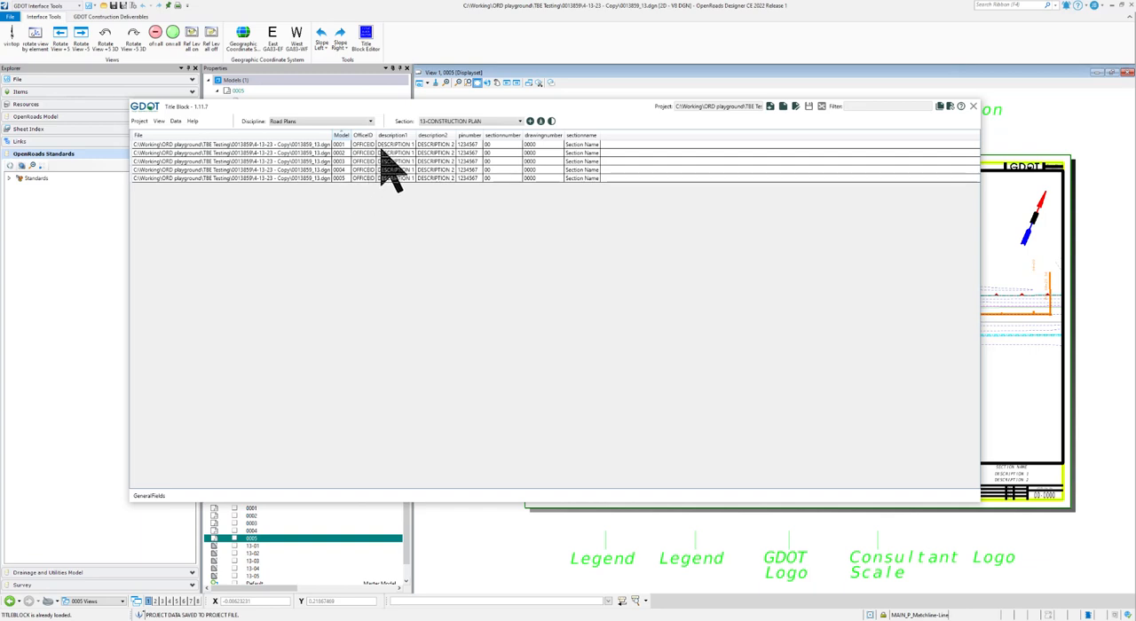
pyautogui.moveTo(376, 135); pyautogui.dragTo(512, 135)
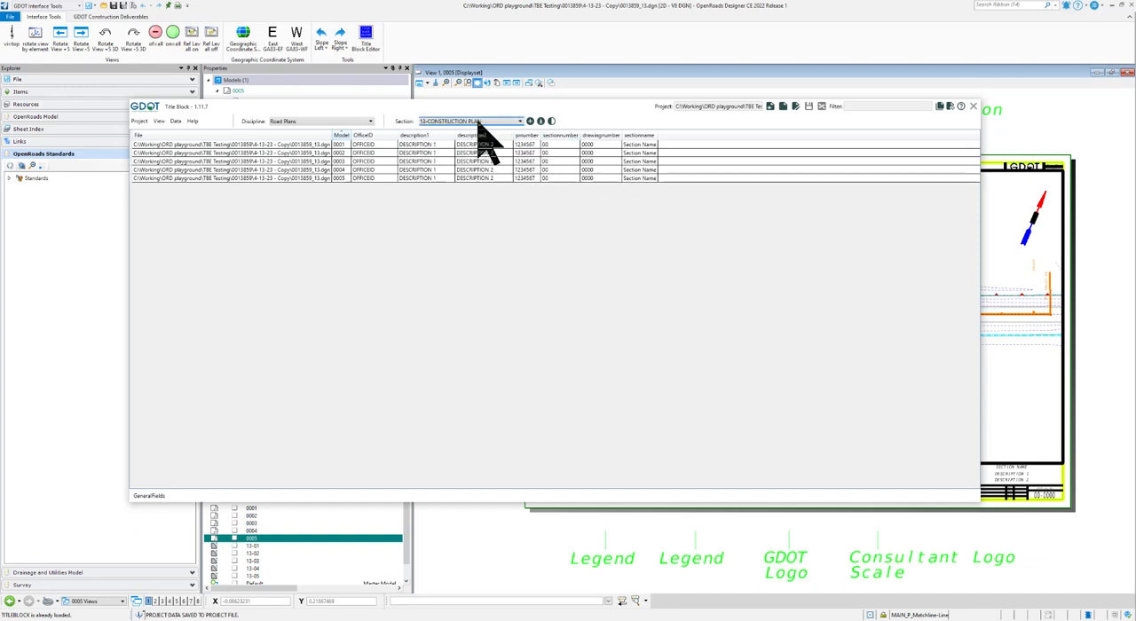
# - Choose 13-CONSTRUCTION PLAN as the section for the title blocks
pyautogui.click(520, 123)
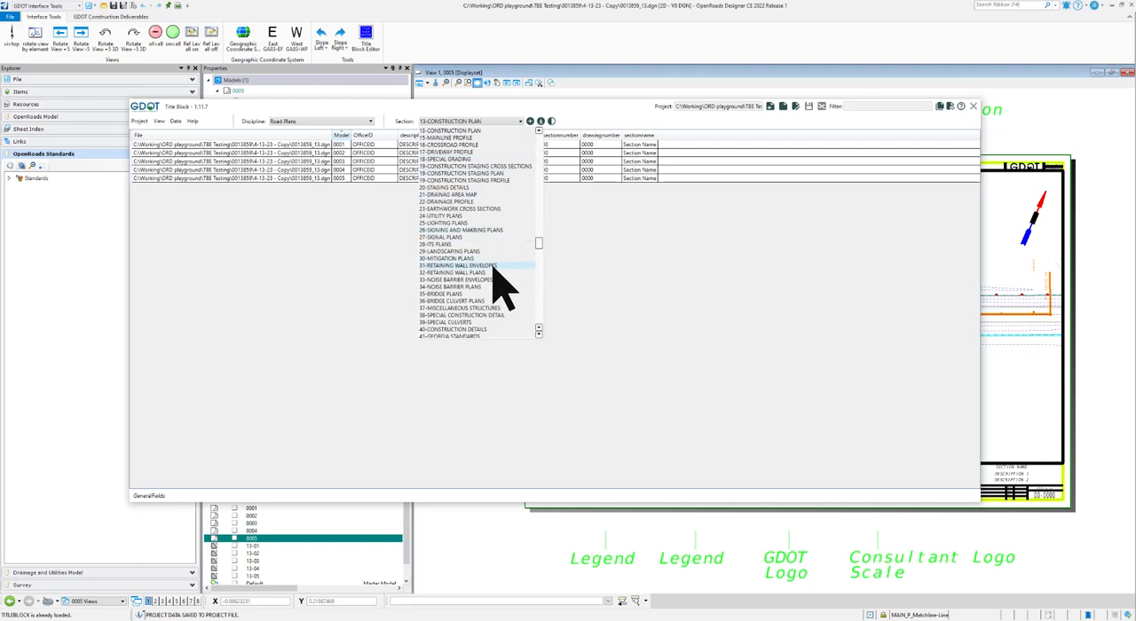
pyautogui.scroll(3, 484, 256)
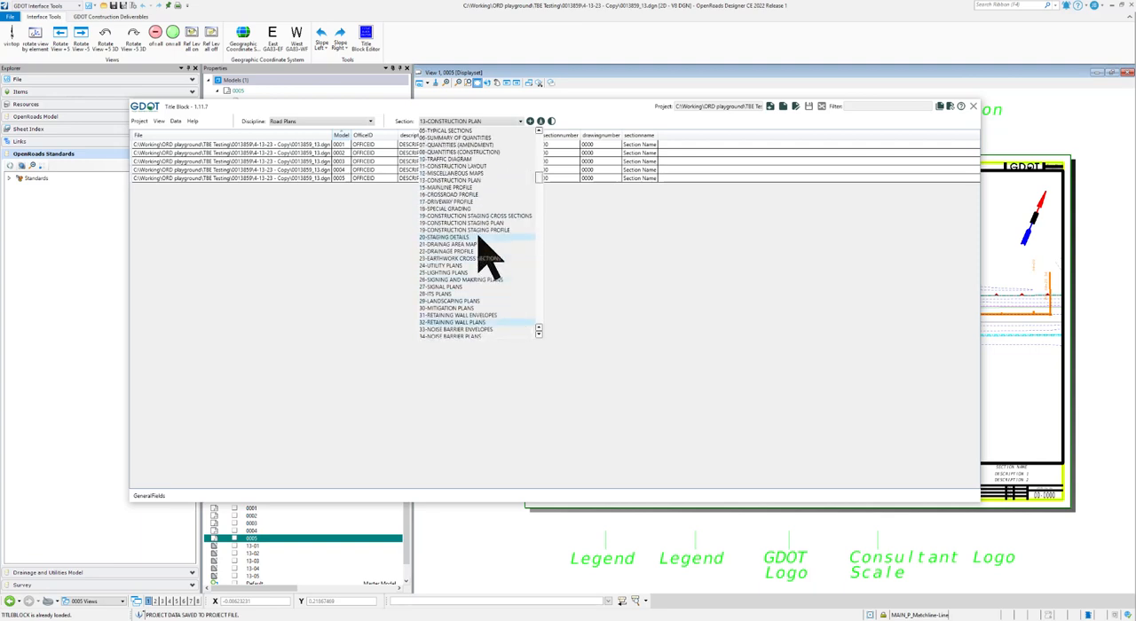
pyautogui.scroll(2, 484, 256)
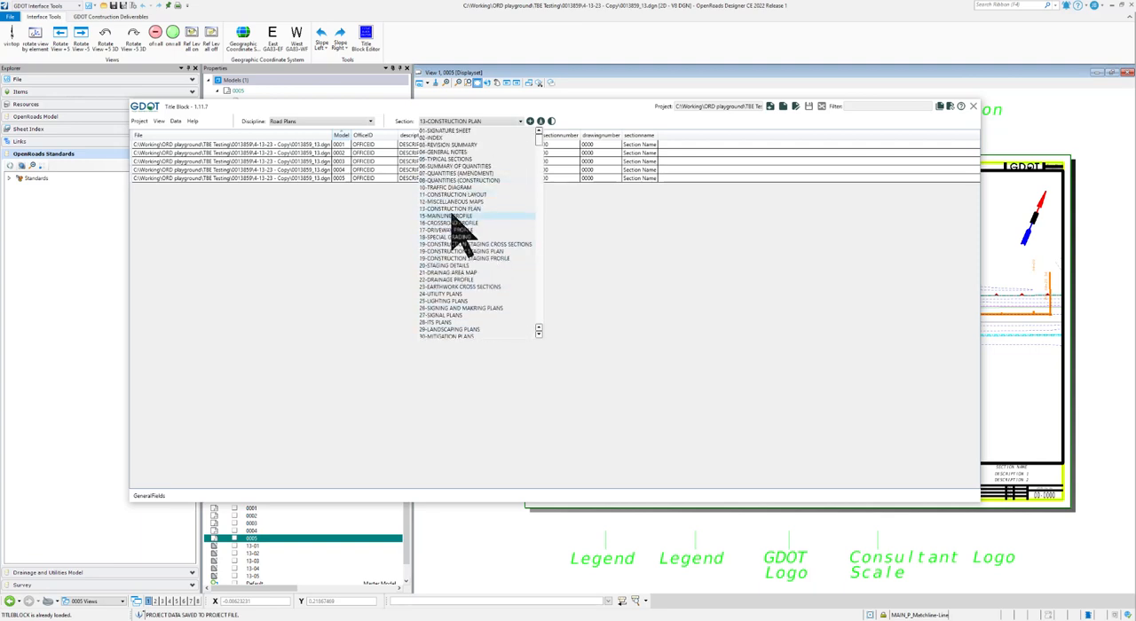
pyautogui.click(456, 209)
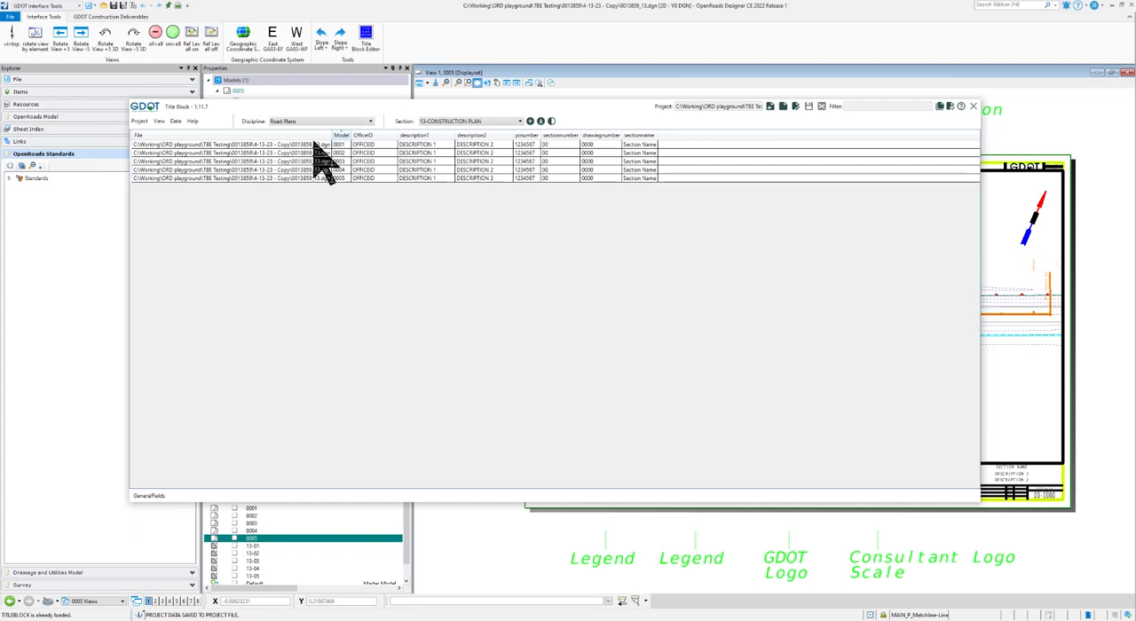
pyautogui.click(483, 144)
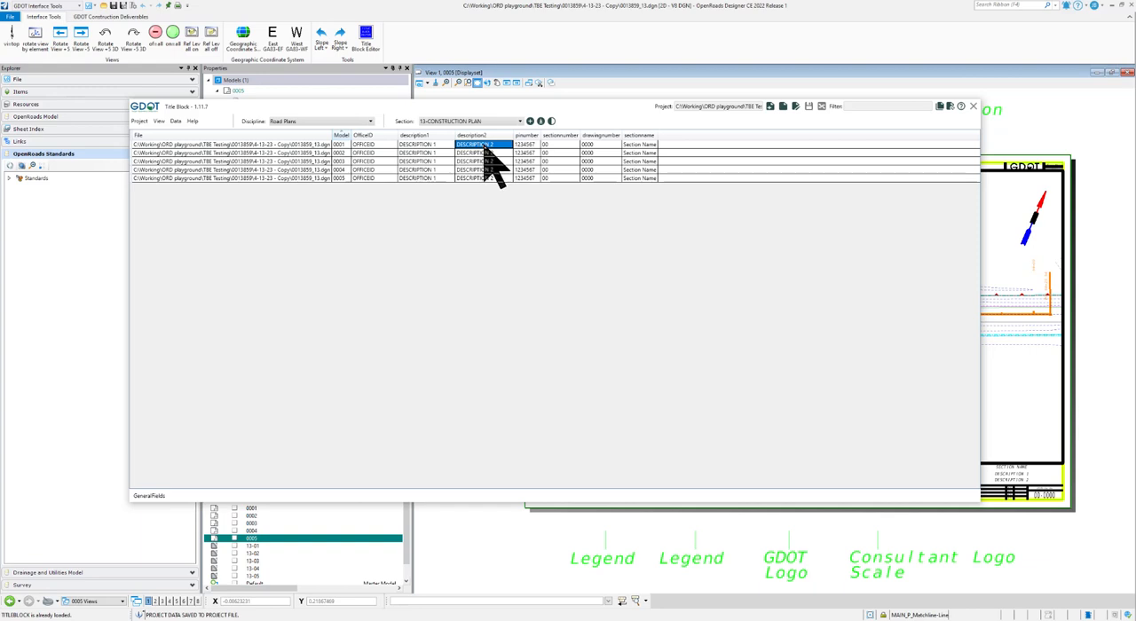
pyautogui.moveTo(484, 146); pyautogui.dragTo(484, 178)
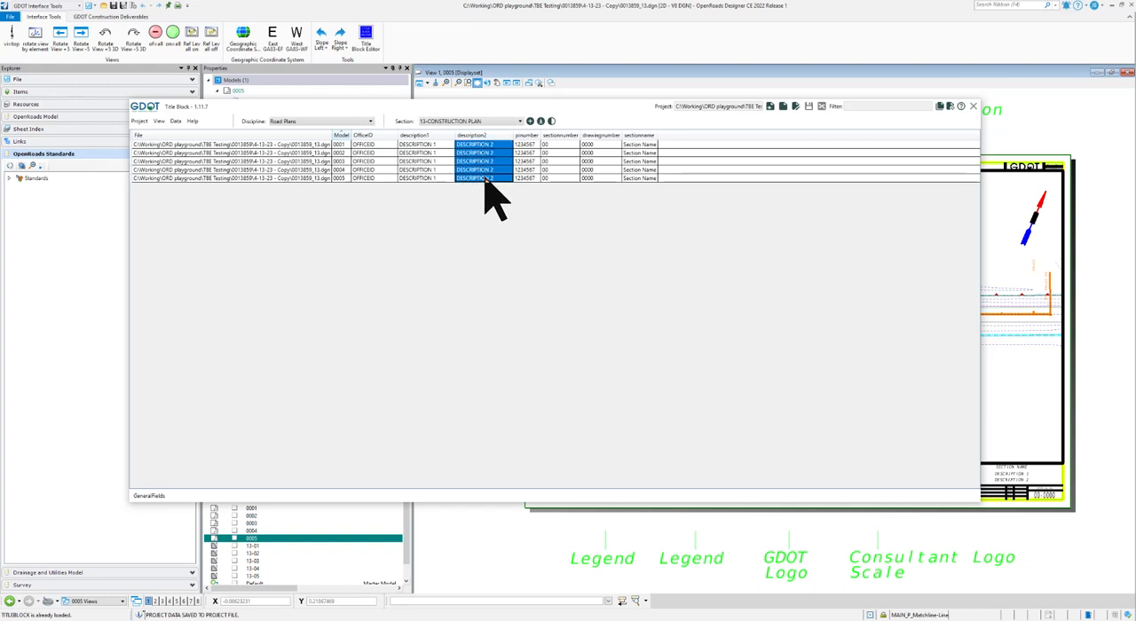
pyautogui.click(526, 145)
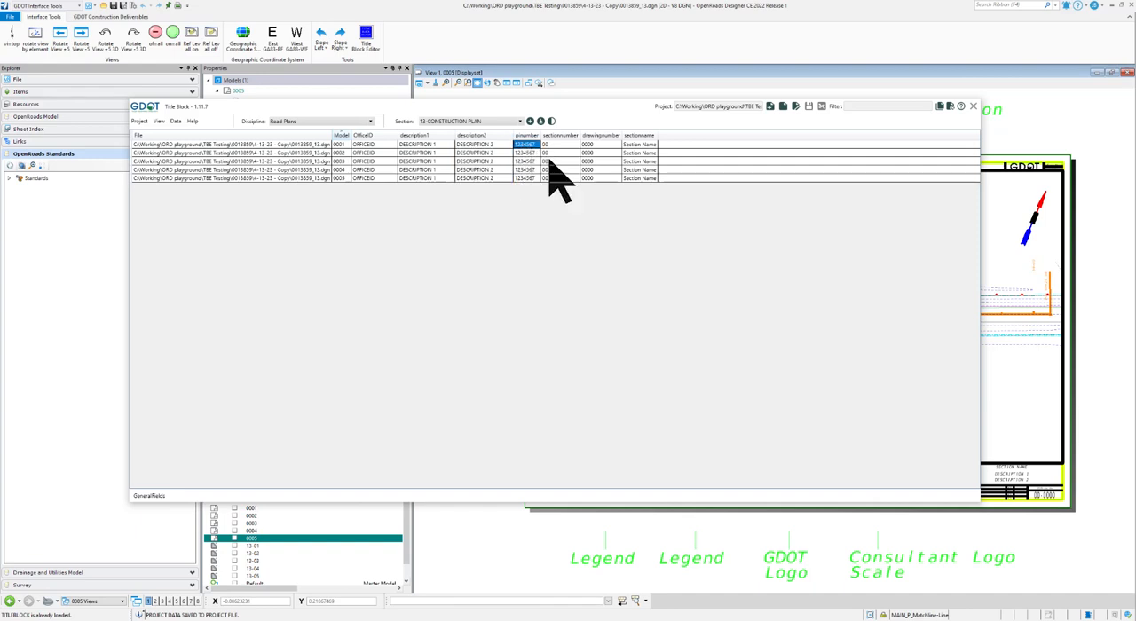
pyautogui.click(525, 145)
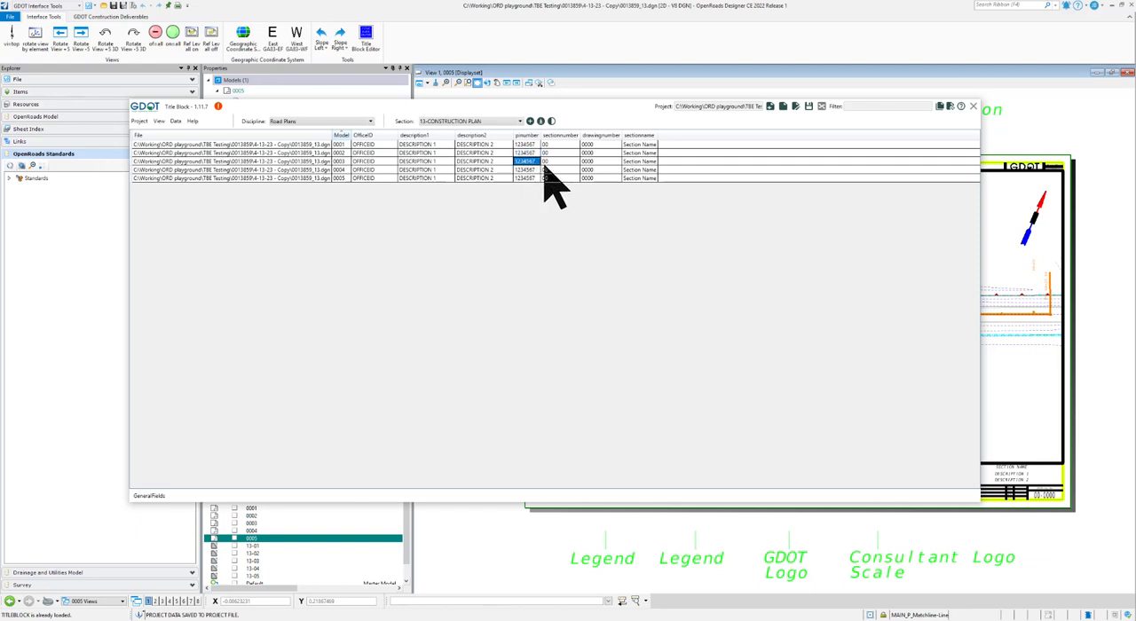
pyautogui.click(525, 163)
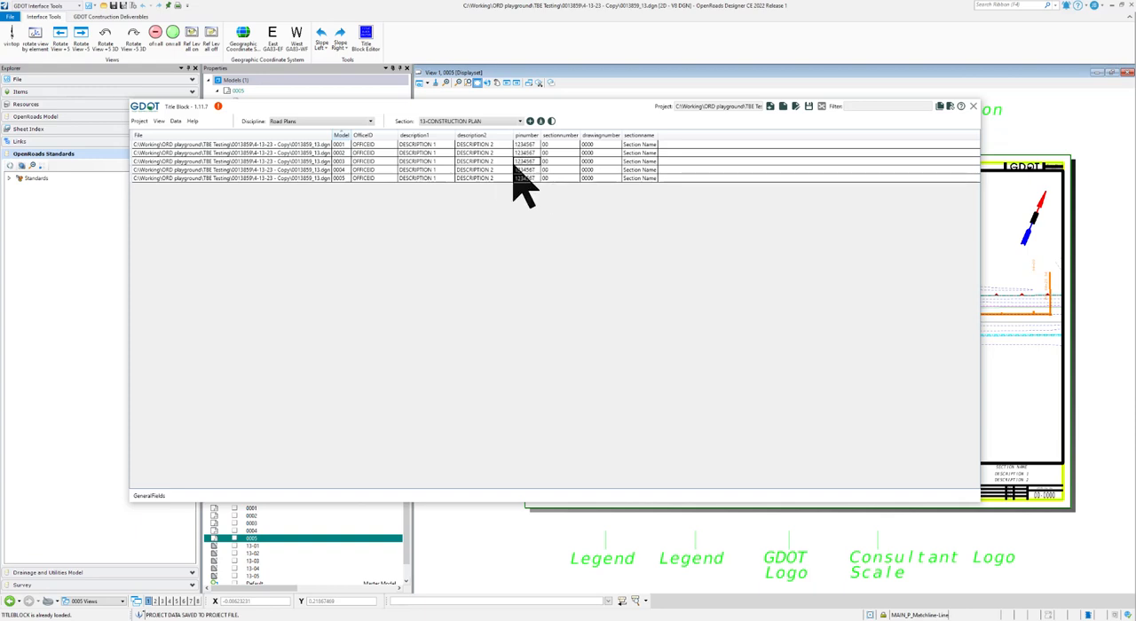
# - Select all five sheet rows and apply the 13-CONSTRUCTION PLAN section to them
pyautogui.moveTo(492, 143); pyautogui.dragTo(499, 180)
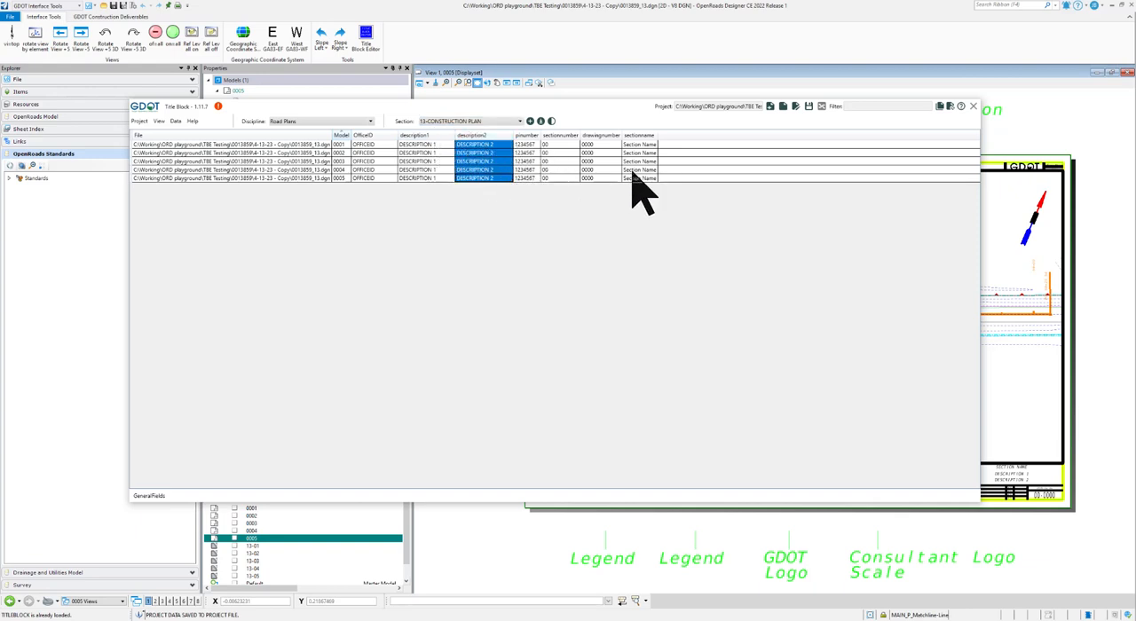
pyautogui.rightClick(506, 158)
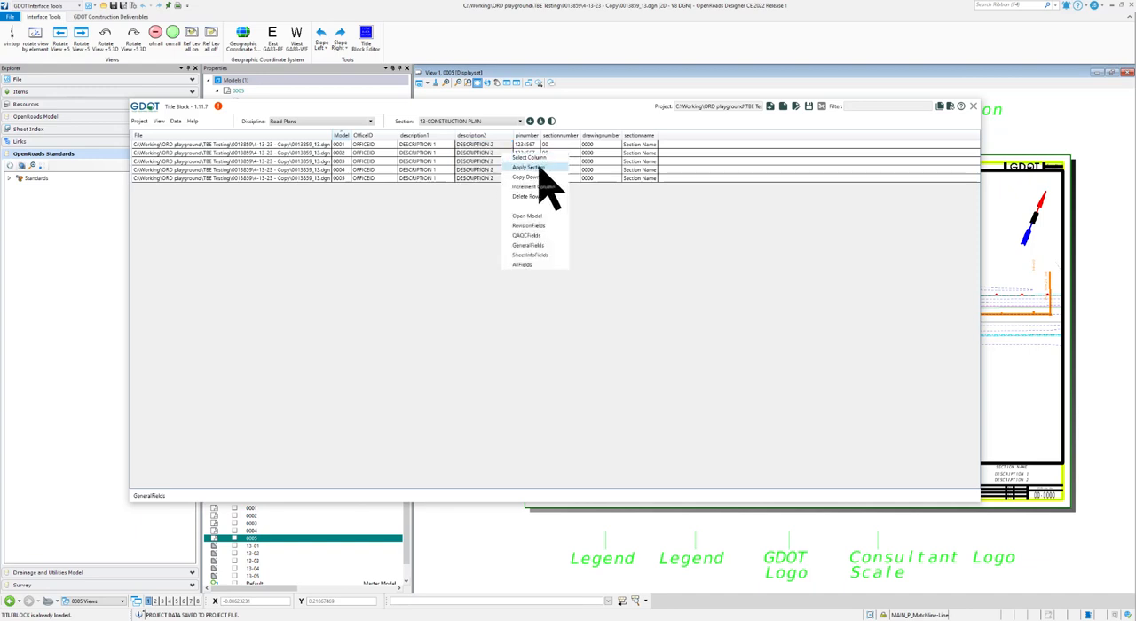
pyautogui.click(599, 107)
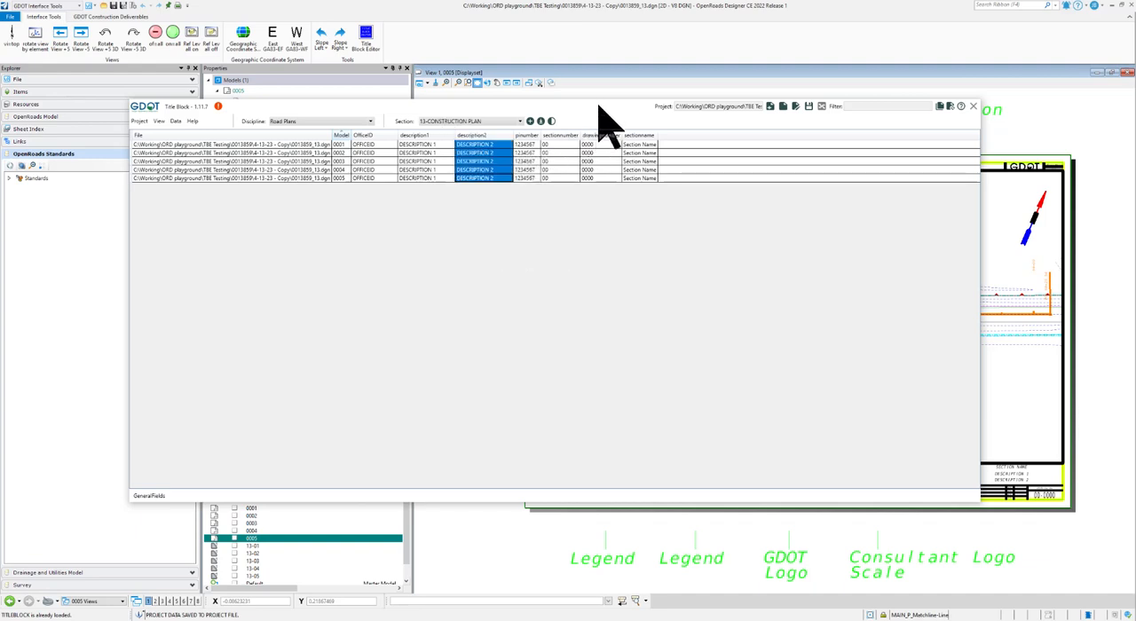
pyautogui.click(530, 120)
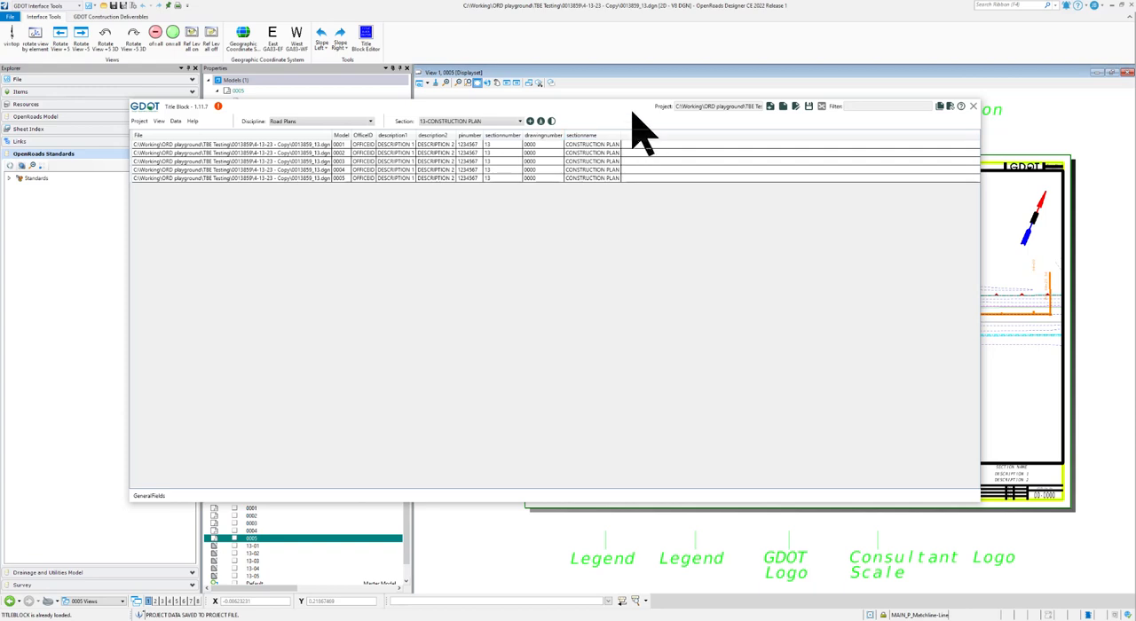
pyautogui.moveTo(632, 111); pyautogui.dragTo(609, 79)
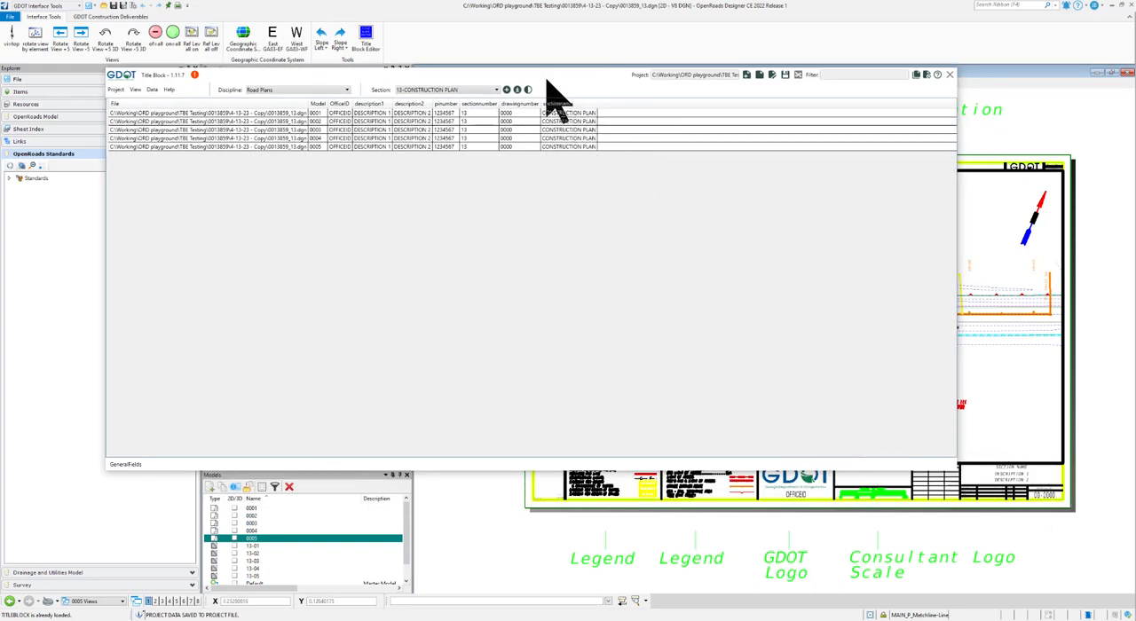
pyautogui.moveTo(546, 81); pyautogui.dragTo(581, 98)
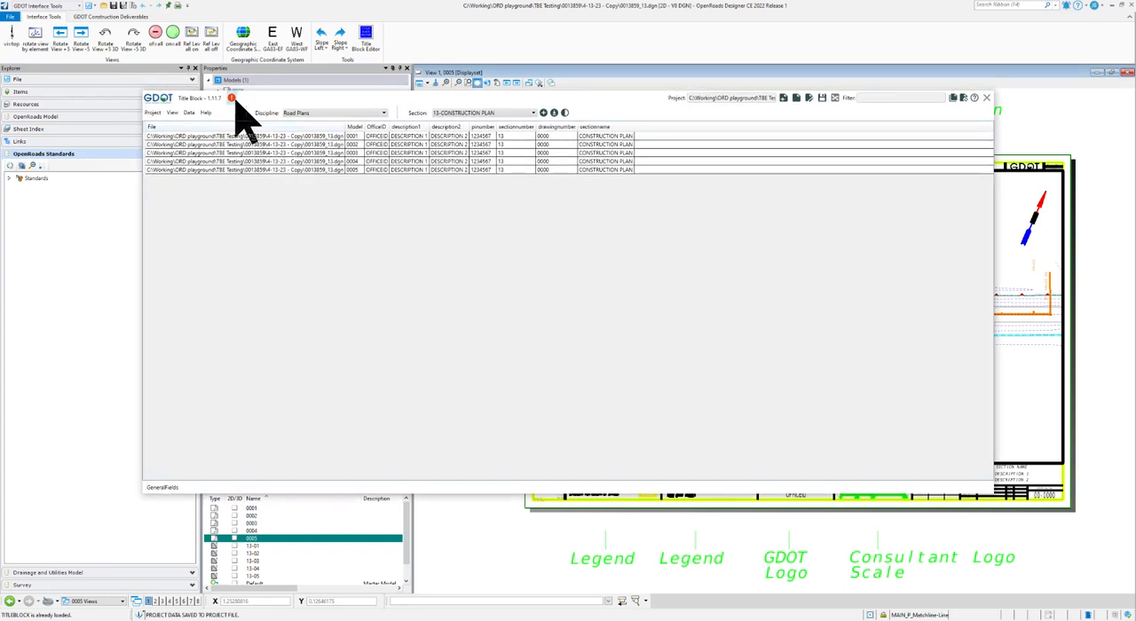
# - Set the drawing number of sheet 0001 to 0001 and increment it down through all five sheet rows
pyautogui.moveTo(231, 99)
pyautogui.click(553, 139)
pyautogui.press('Return')
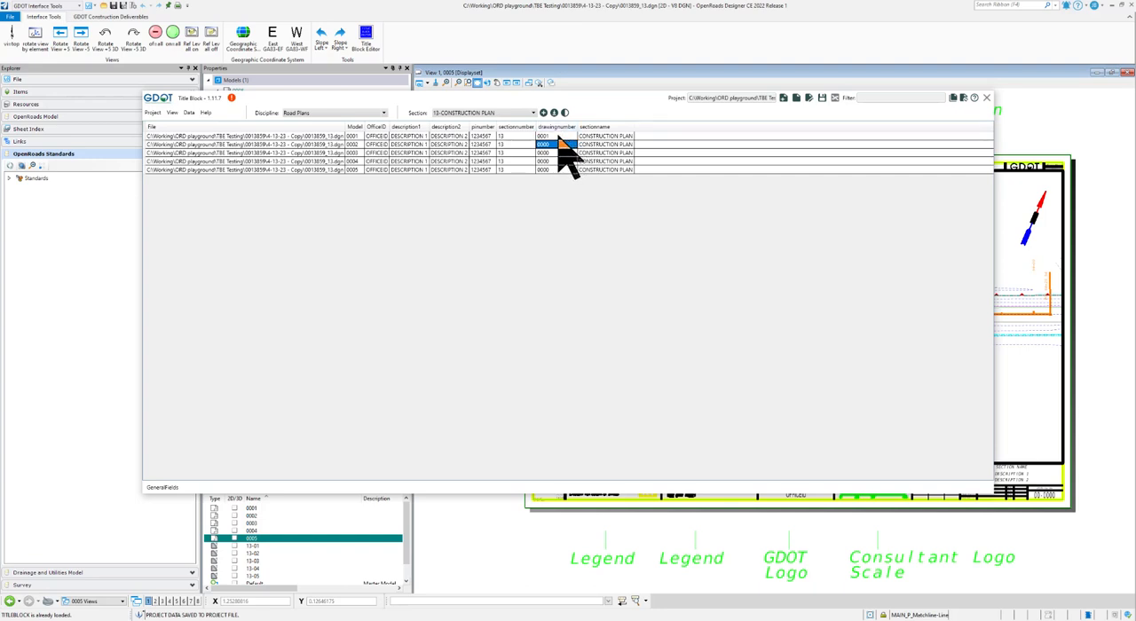
pyautogui.moveTo(558, 137); pyautogui.dragTo(564, 168)
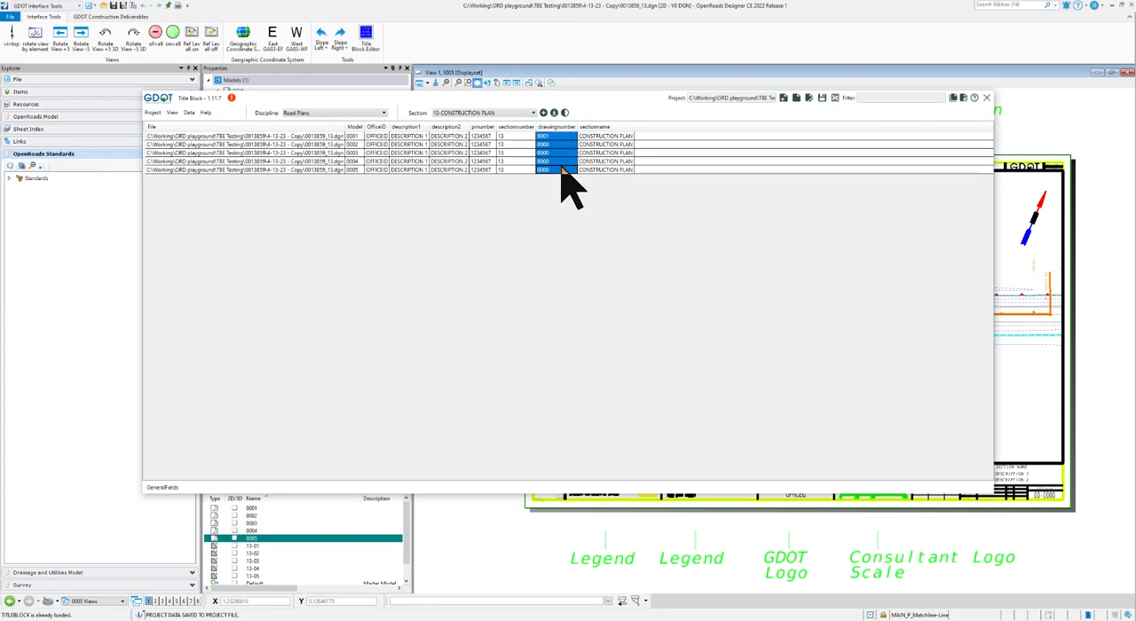
pyautogui.rightClick(558, 153)
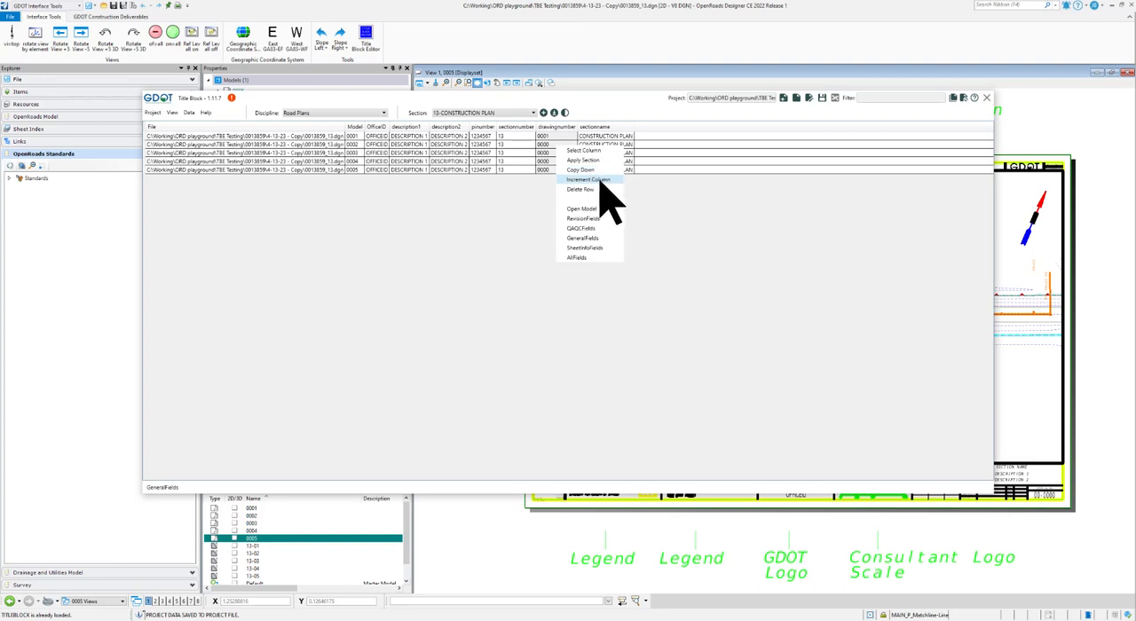
pyautogui.click(584, 98)
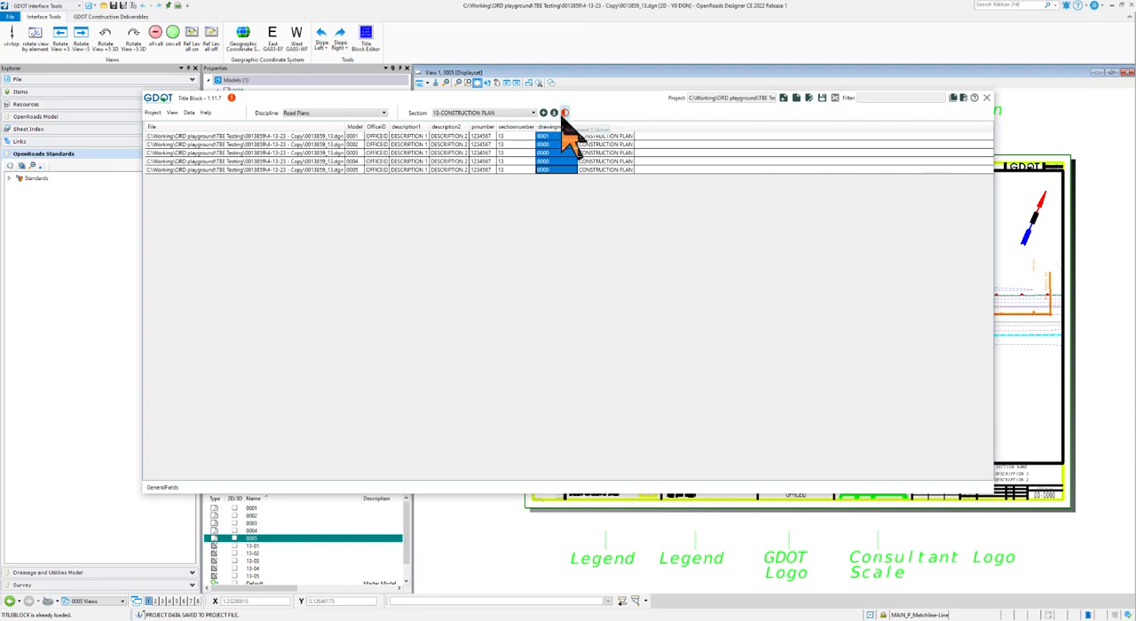
pyautogui.click(565, 113)
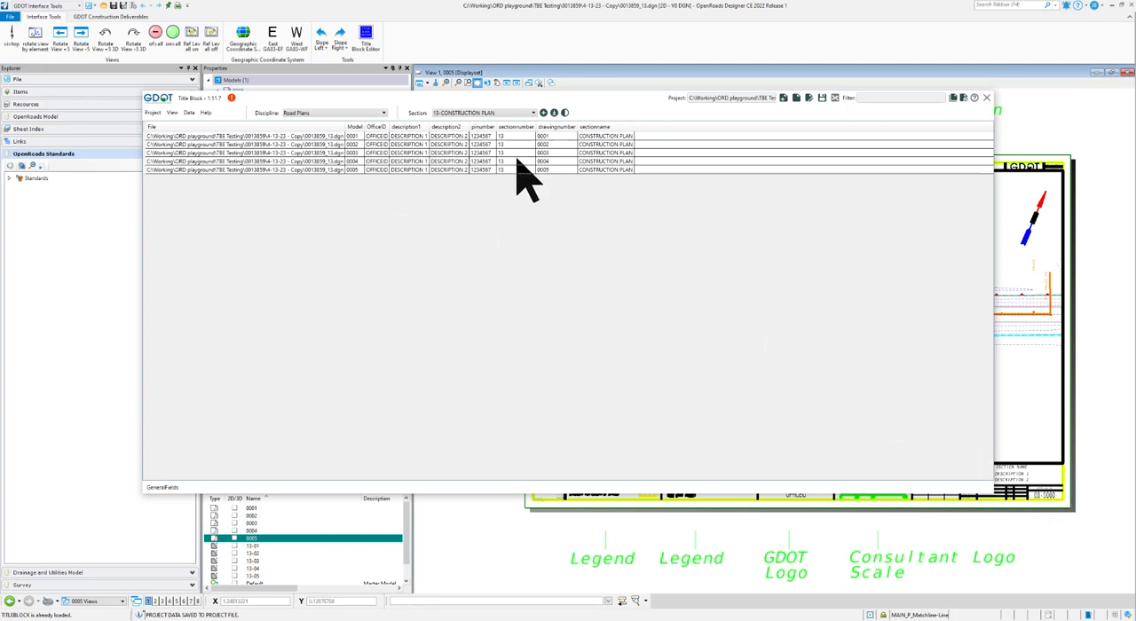
# - Set the PI number of the first sheet to 0013859 and copy it down to all five rows
pyautogui.doubleClick(482, 137)
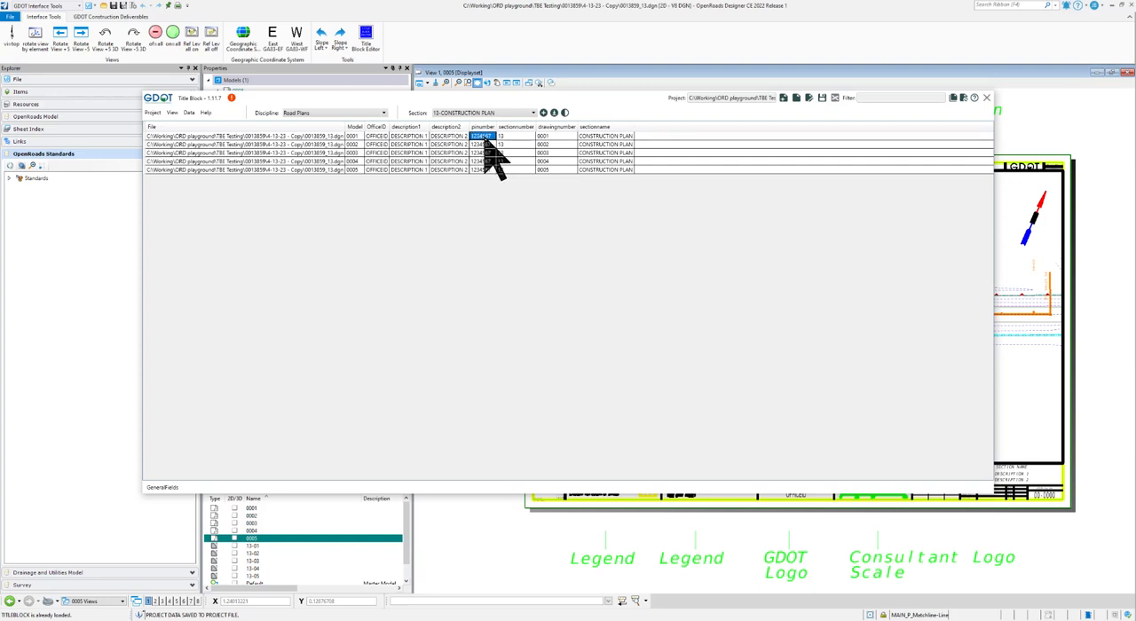
pyautogui.click(480, 137)
pyautogui.doubleClick(482, 138)
pyautogui.moveTo(487, 142); pyautogui.dragTo(492, 173)
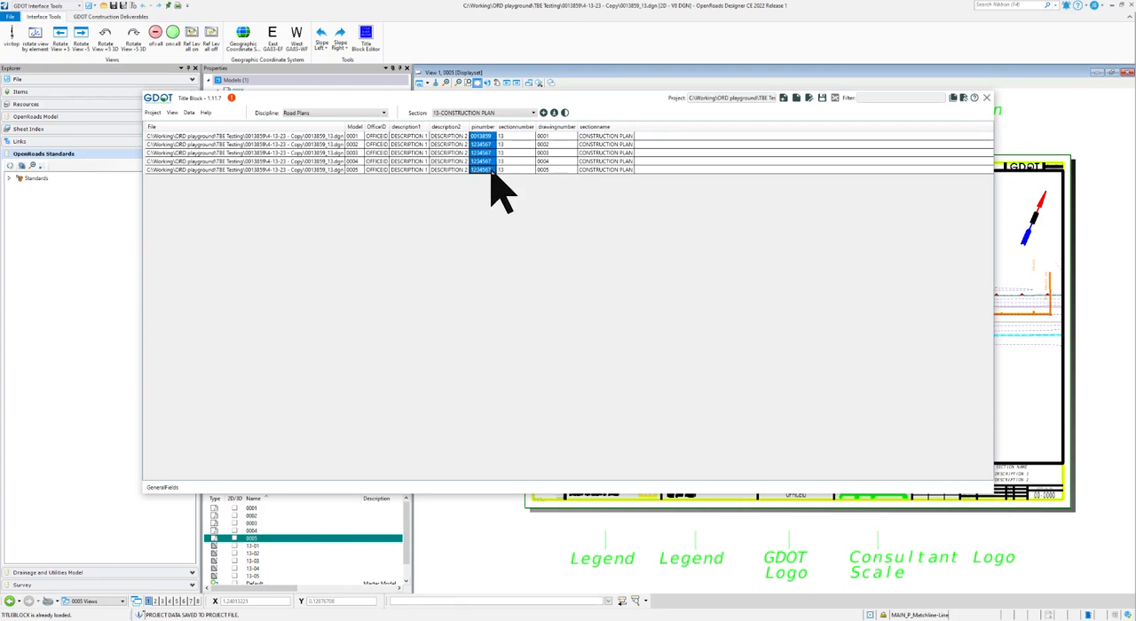
pyautogui.rightClick(491, 158)
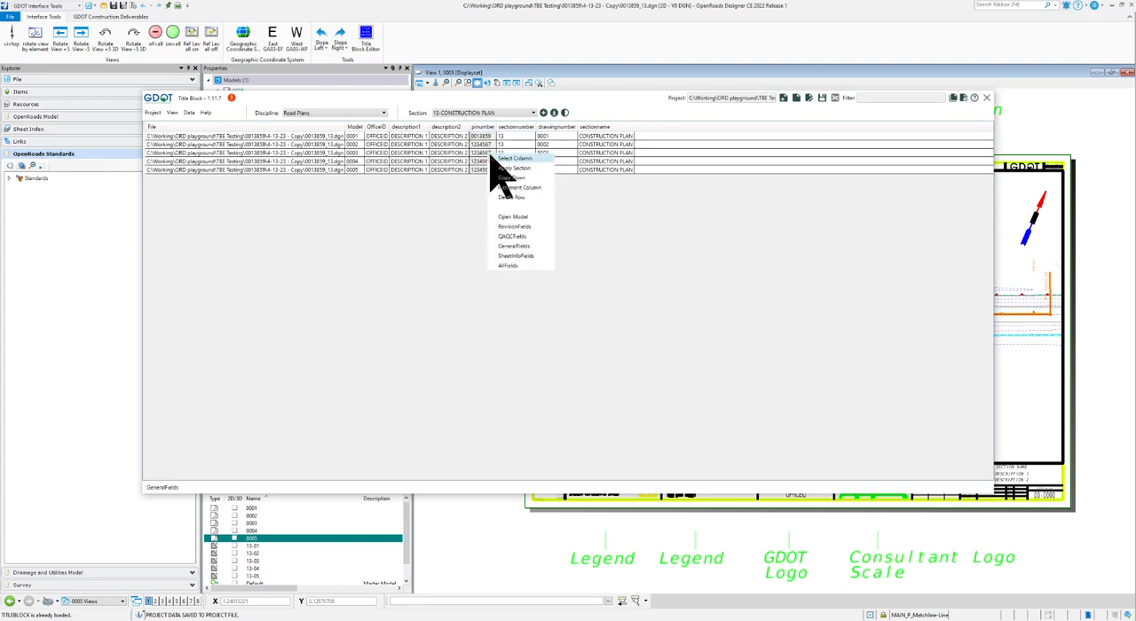
pyautogui.click(581, 112)
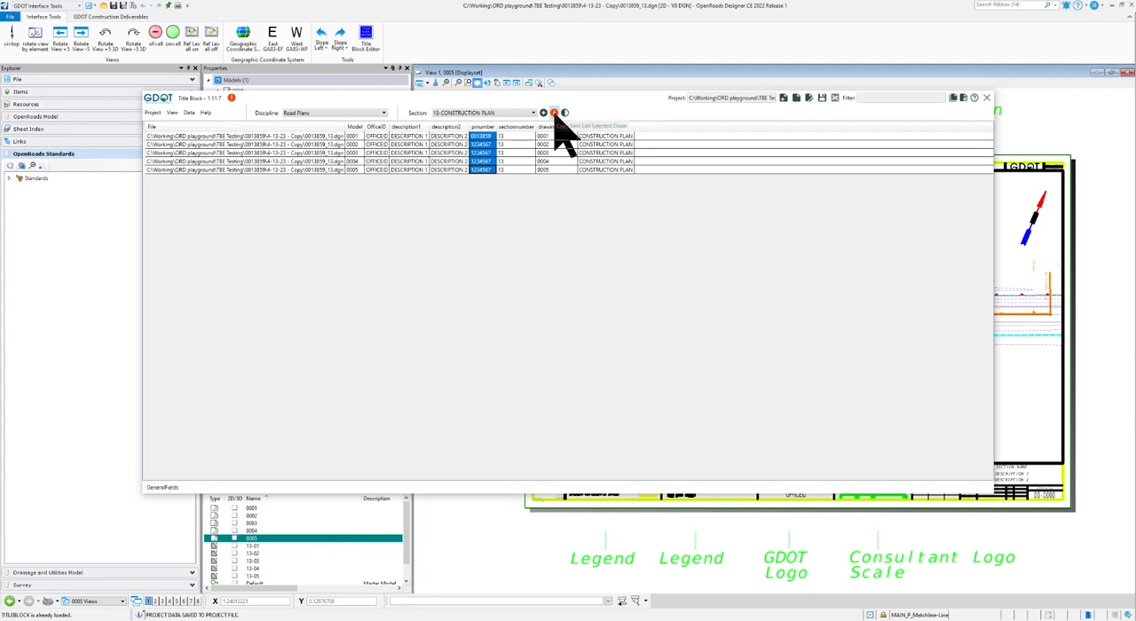
pyautogui.click(554, 112)
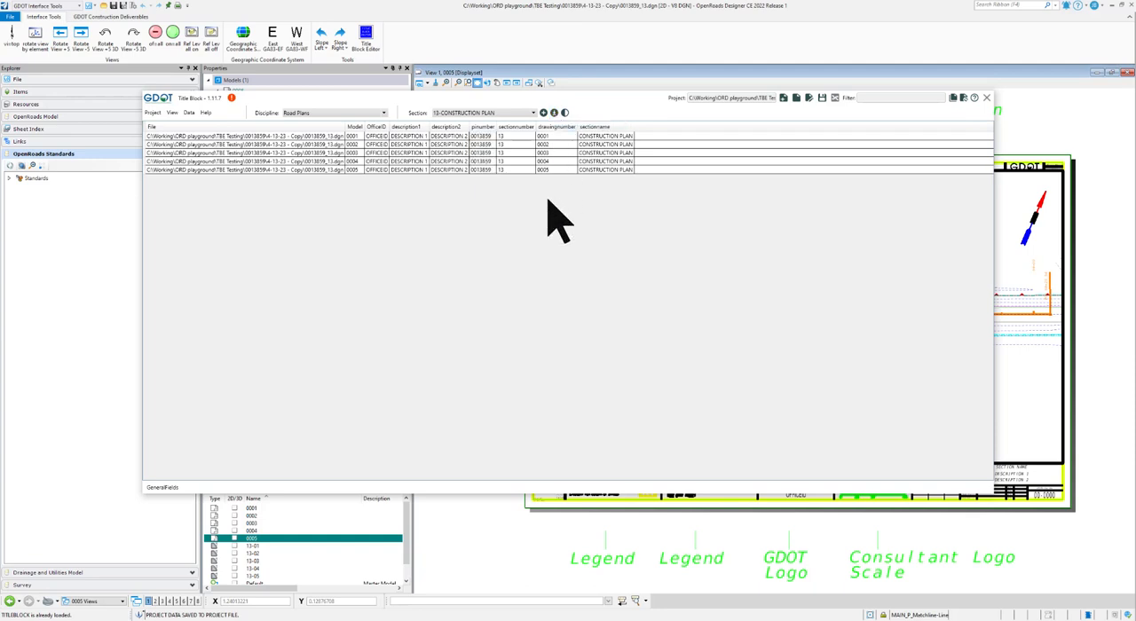
# - Enter GT>UGA as description1 of the first sheet and copy it down to the other four rows
pyautogui.click(400, 135)
pyautogui.moveTo(402, 137); pyautogui.dragTo(436, 140)
pyautogui.click(420, 145)
pyautogui.moveTo(420, 146); pyautogui.dragTo(422, 174)
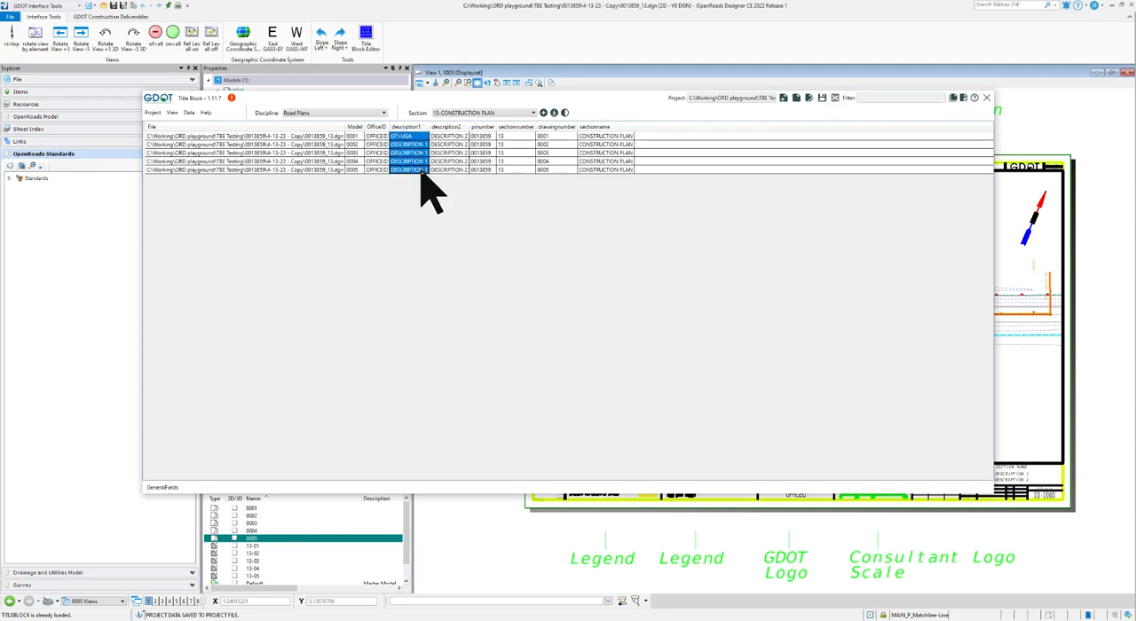
pyautogui.rightClick(419, 168)
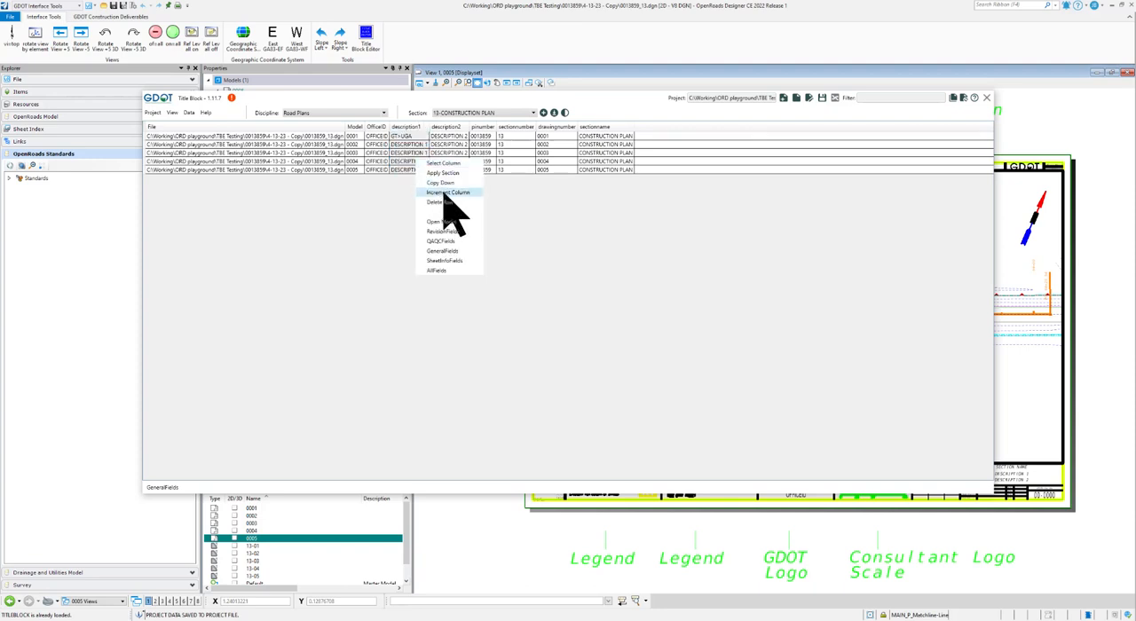
pyautogui.click(444, 183)
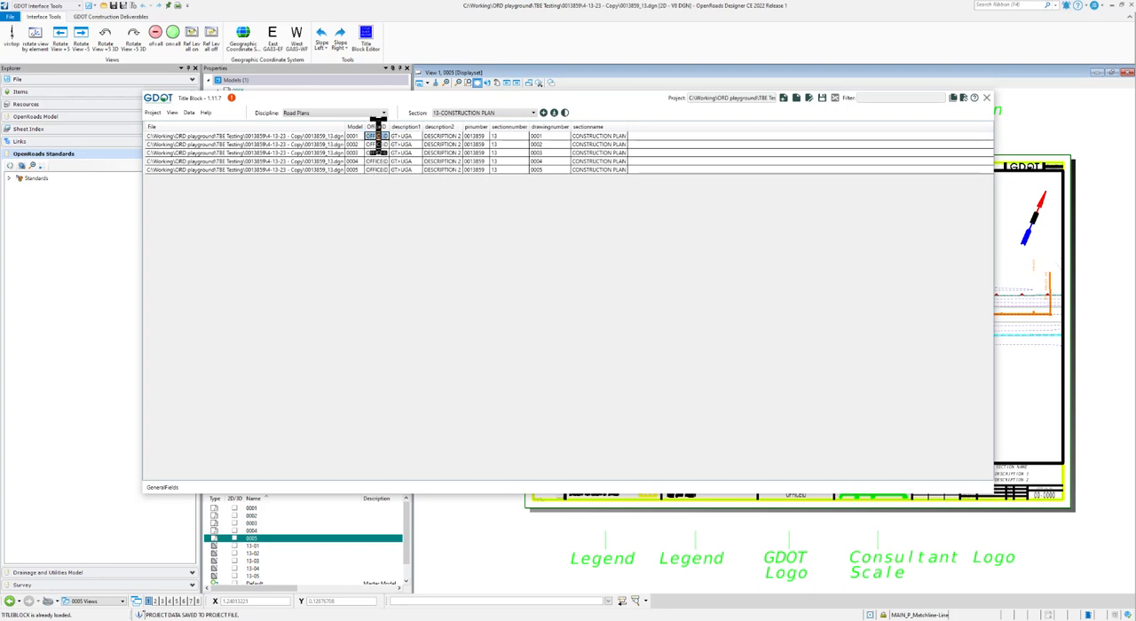
# - Enter ROADWAY DESIGN as the OfficeID of the first sheet and copy it down to all five rows
pyautogui.write('ROADEWA')
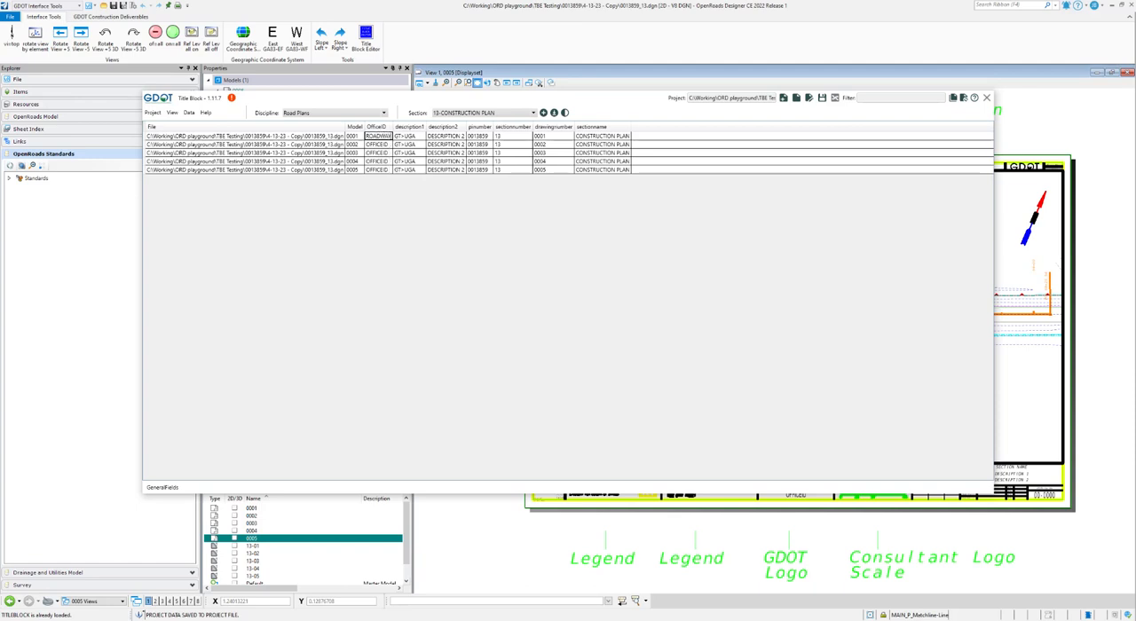
pyautogui.write('Y DESIGN')
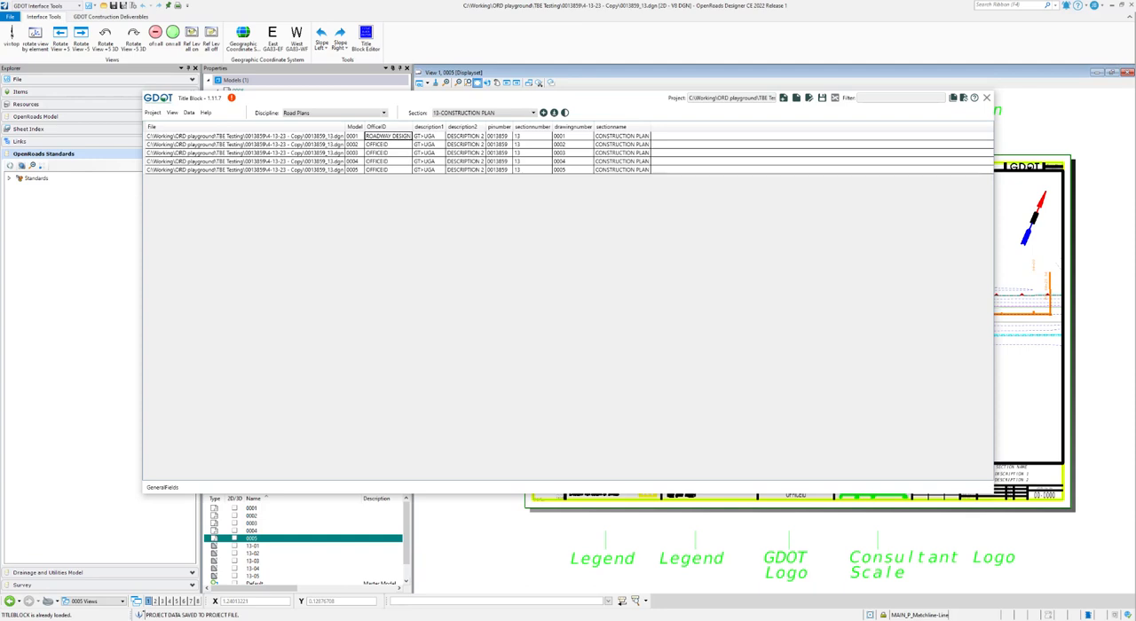
pyautogui.click(382, 143)
pyautogui.click(389, 138)
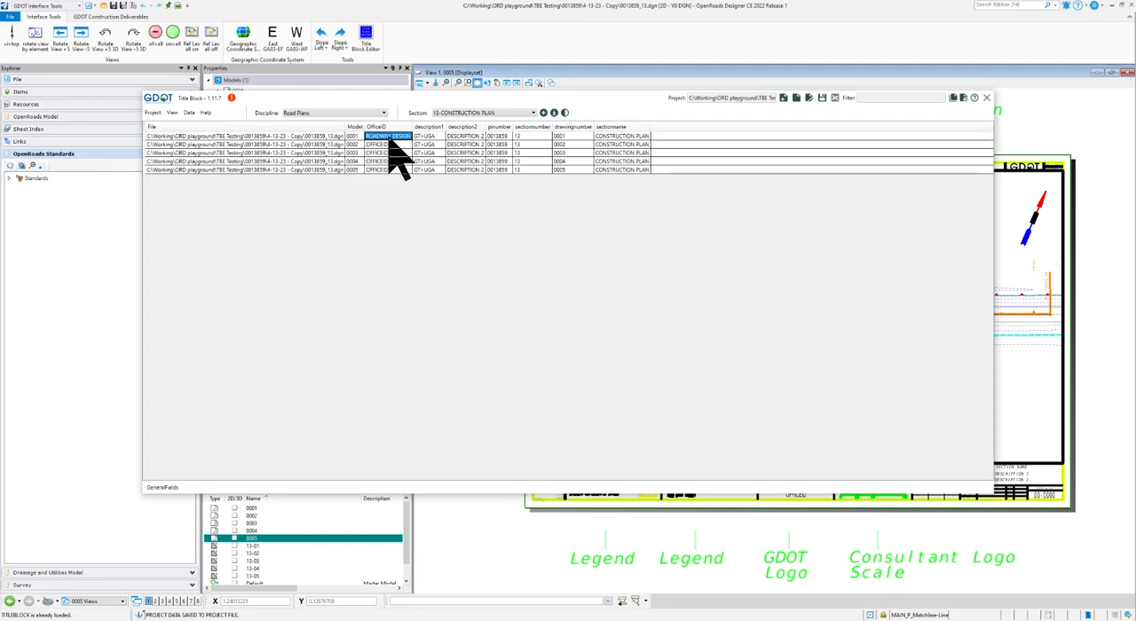
pyautogui.moveTo(389, 139); pyautogui.dragTo(394, 173)
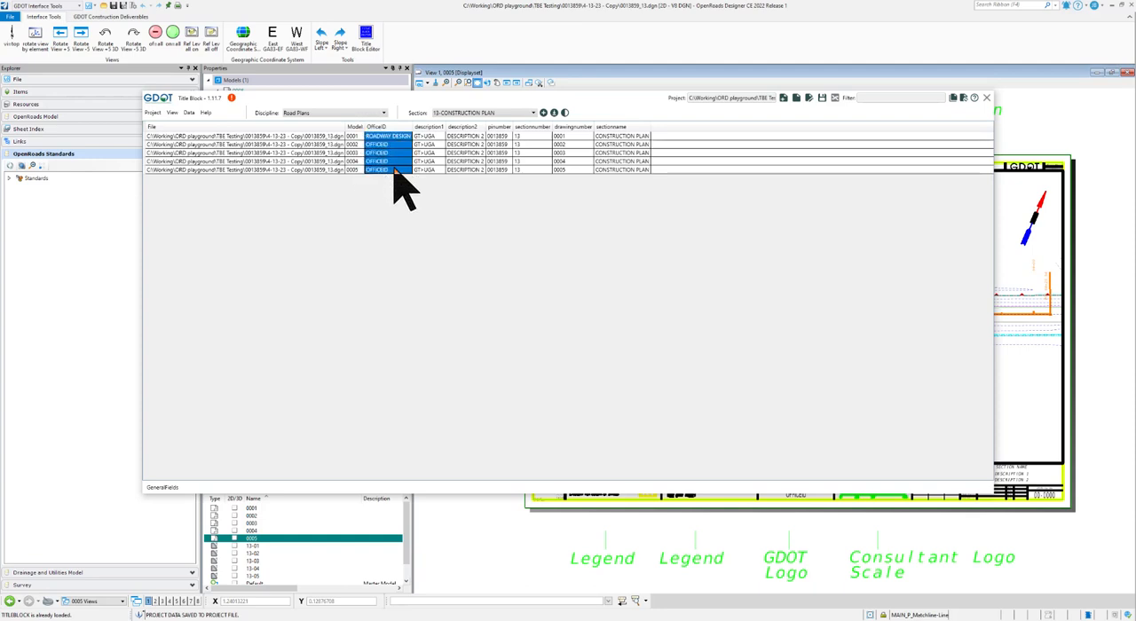
pyautogui.click(564, 113)
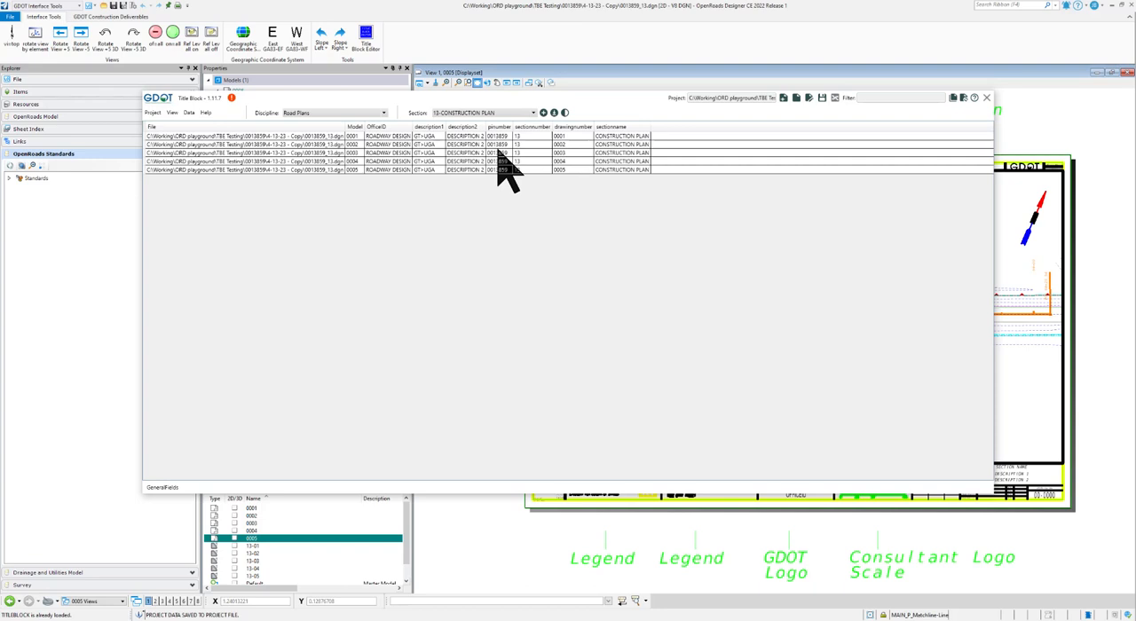
# - Switch the title block table to AllFields and look through its full range of columns
pyautogui.rightClick(663, 129)
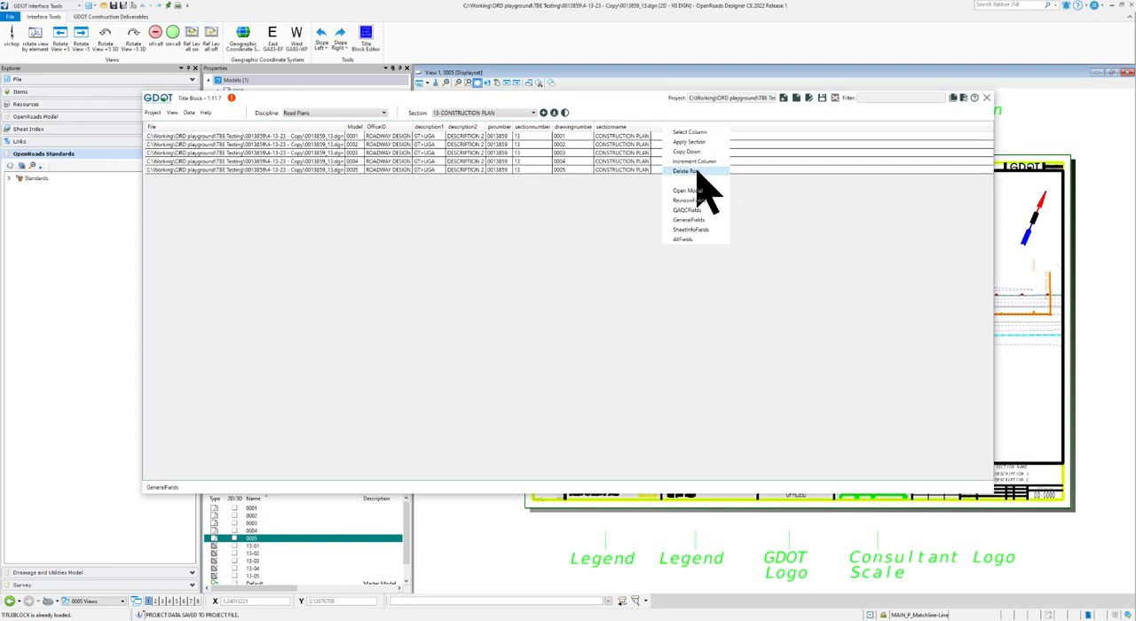
pyautogui.click(205, 137)
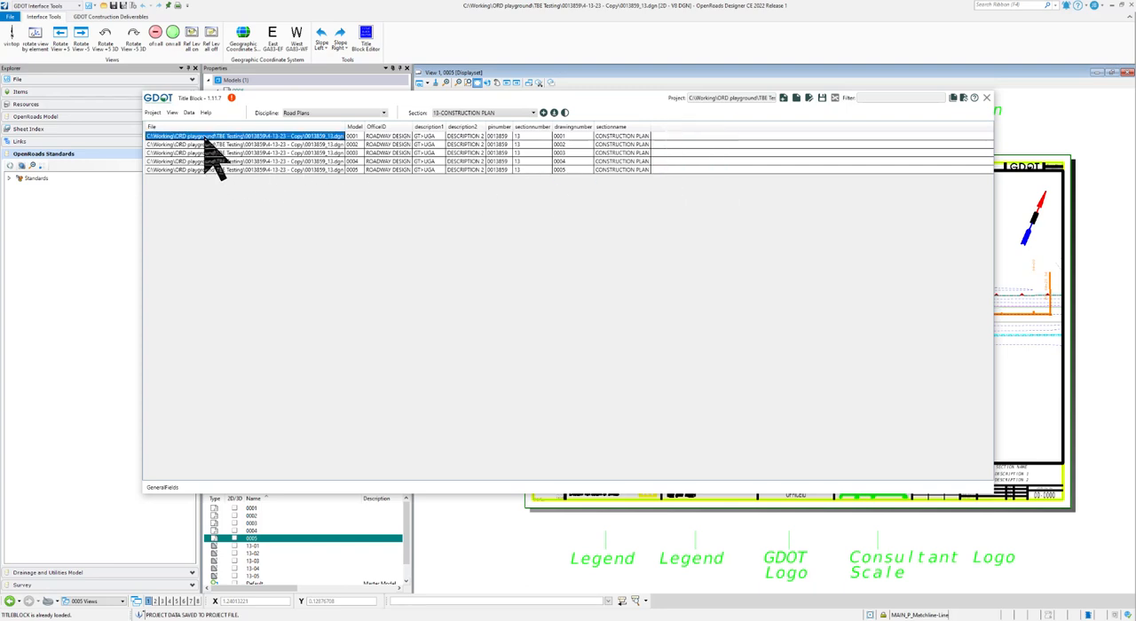
pyautogui.rightClick(658, 140)
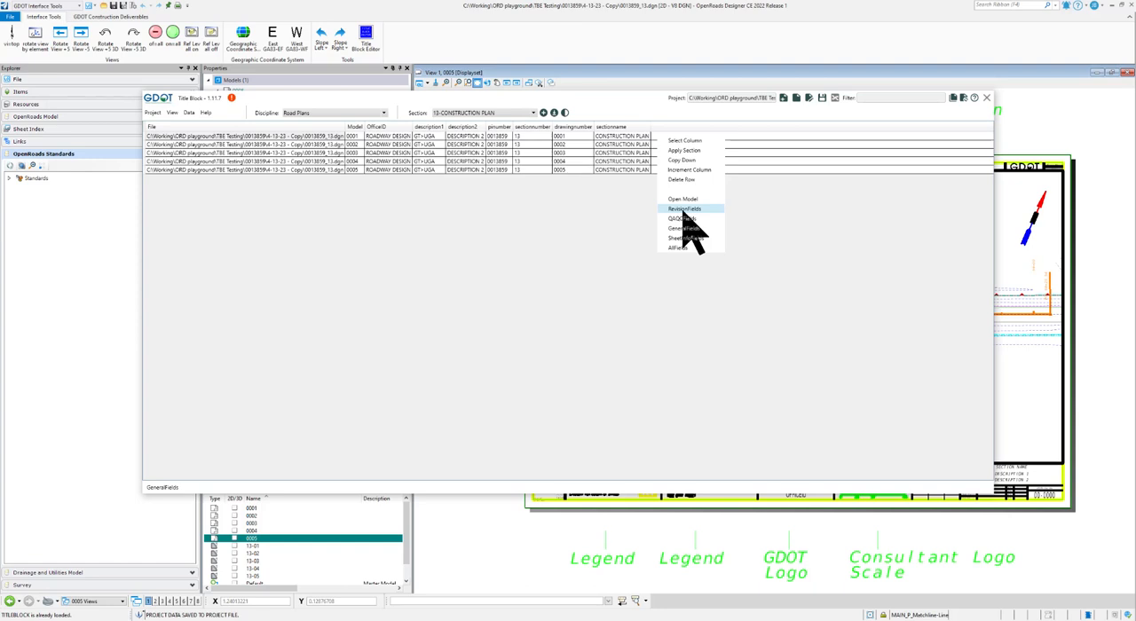
pyautogui.click(683, 247)
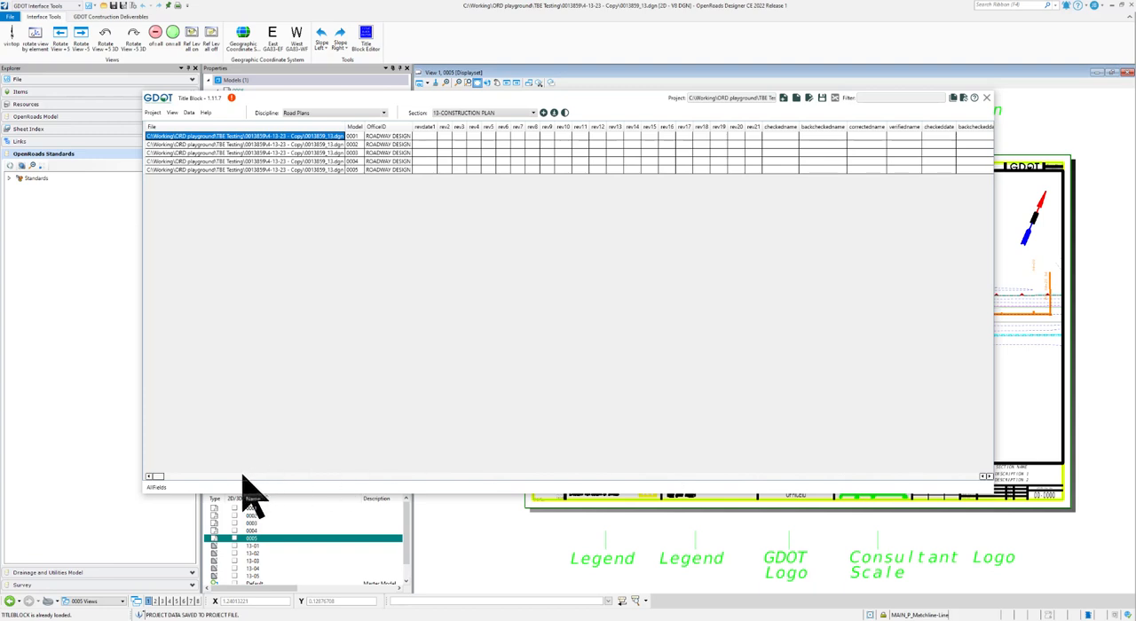
pyautogui.click(988, 477)
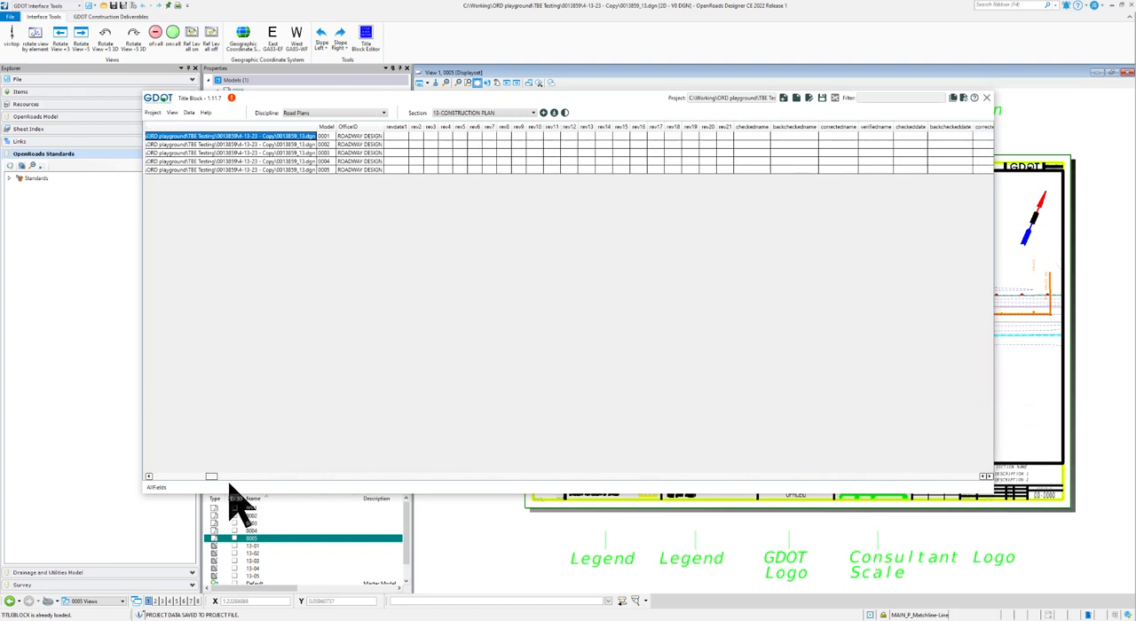
pyautogui.moveTo(210, 475); pyautogui.dragTo(145, 482)
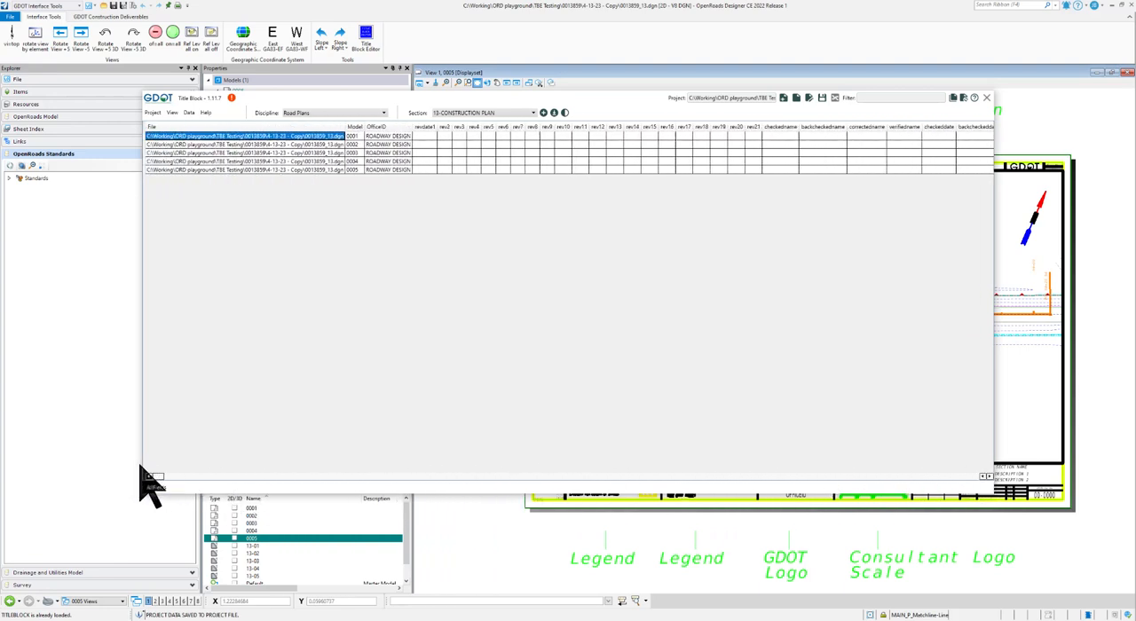
# - View only the RevisionFields columns of the title blocks, and return the table to GeneralFields
pyautogui.rightClick(596, 129)
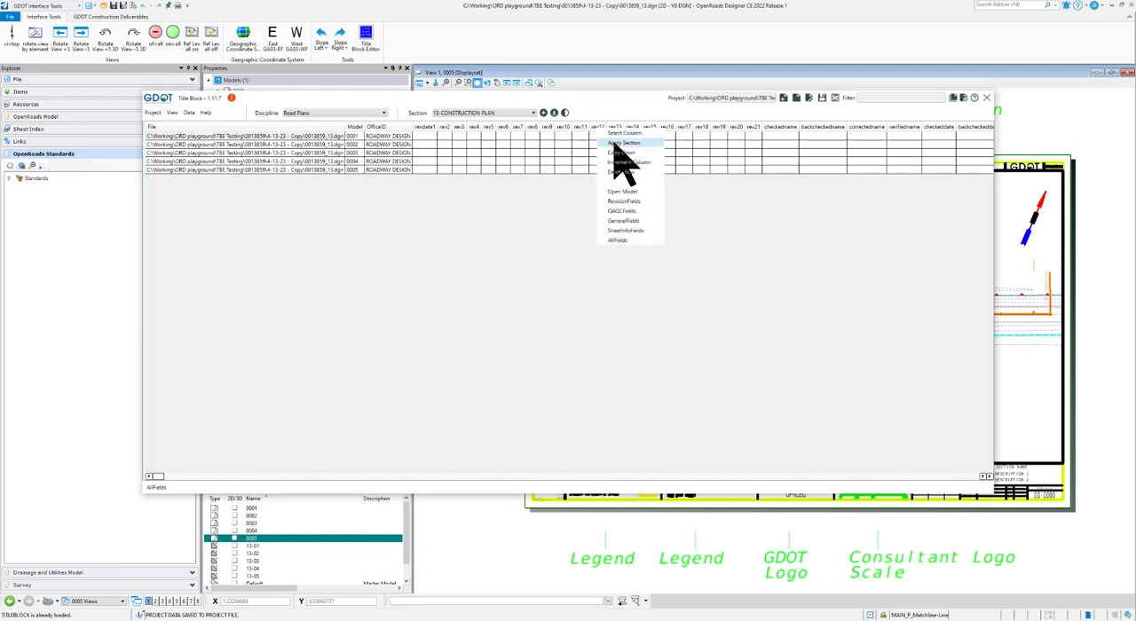
pyautogui.click(630, 202)
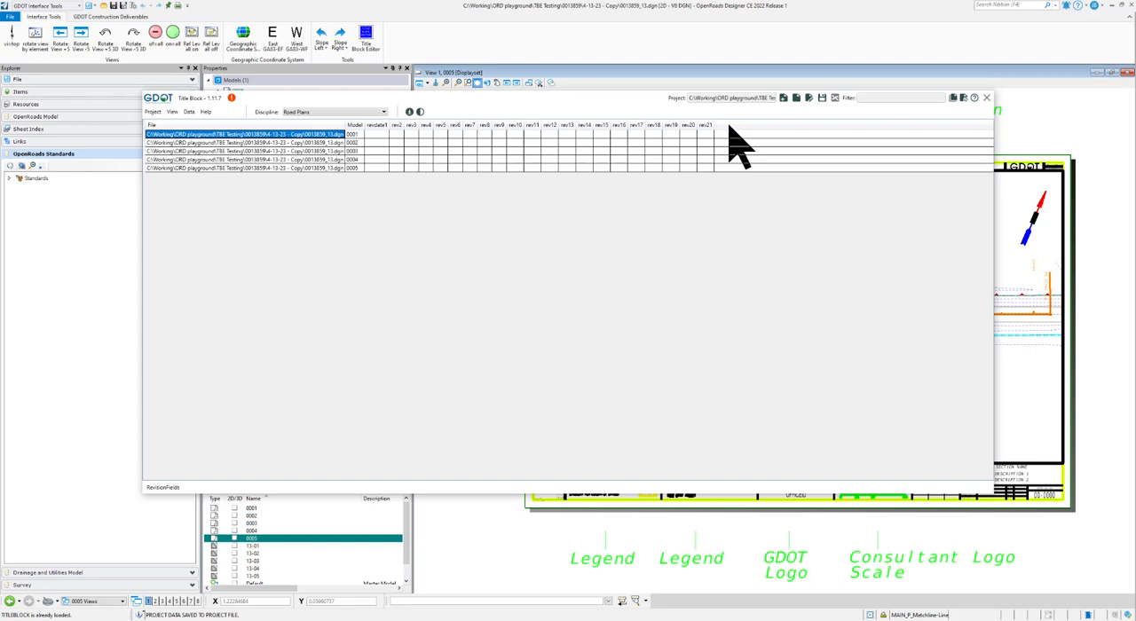
pyautogui.moveTo(618, 104)
pyautogui.mouseDown()
pyautogui.moveTo(397, 99)
pyautogui.moveTo(422, 81)
pyautogui.mouseUp()
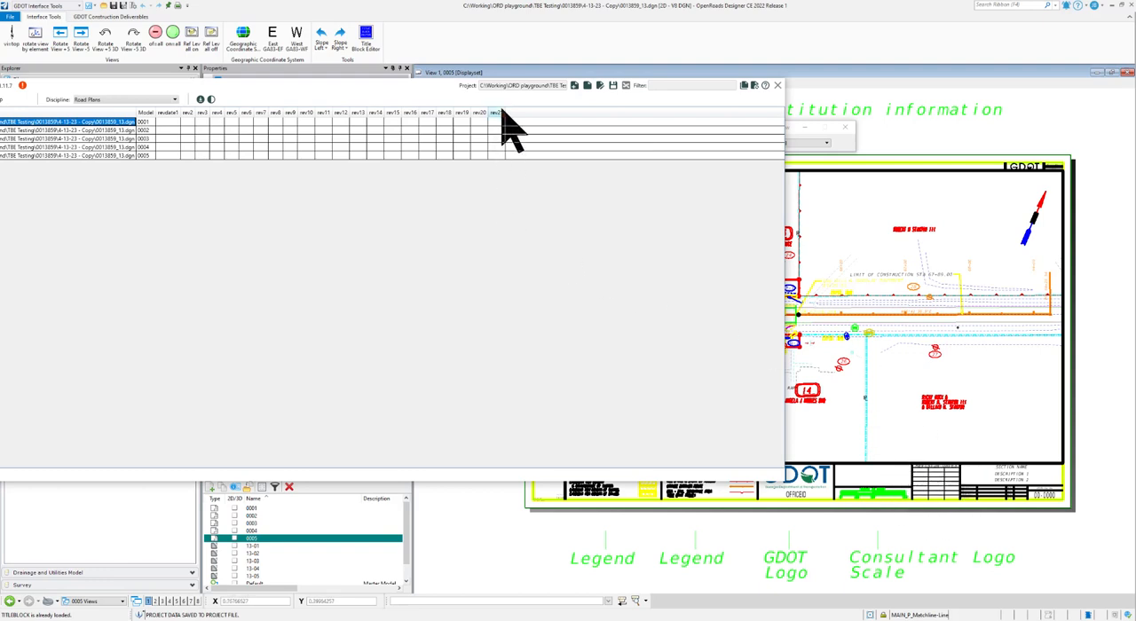
pyautogui.moveTo(420, 90); pyautogui.dragTo(584, 95)
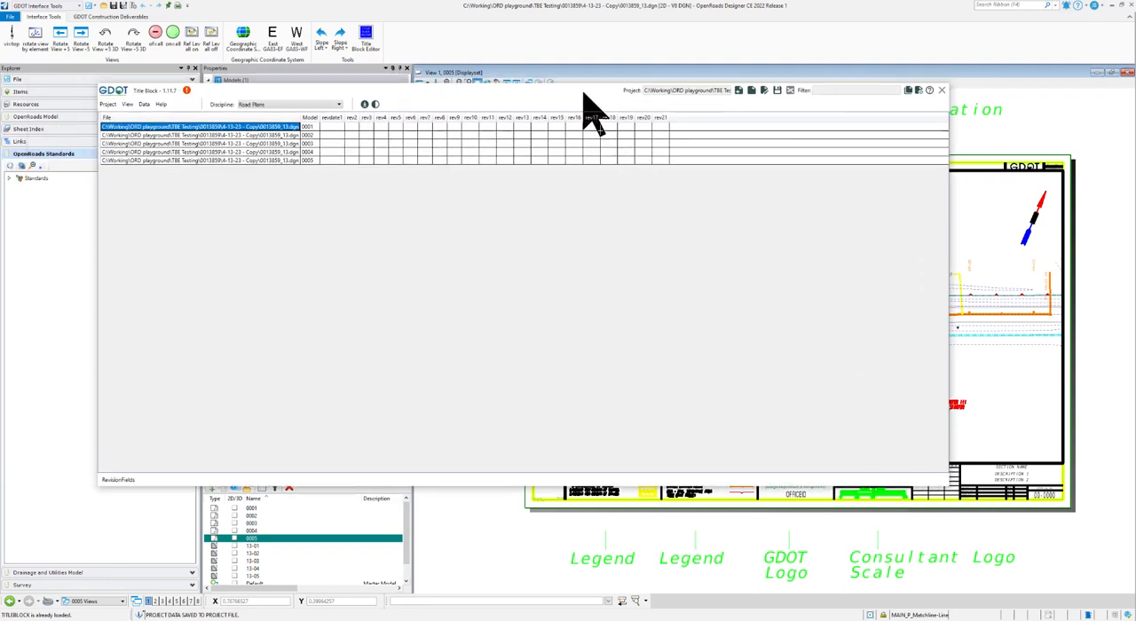
pyautogui.rightClick(686, 122)
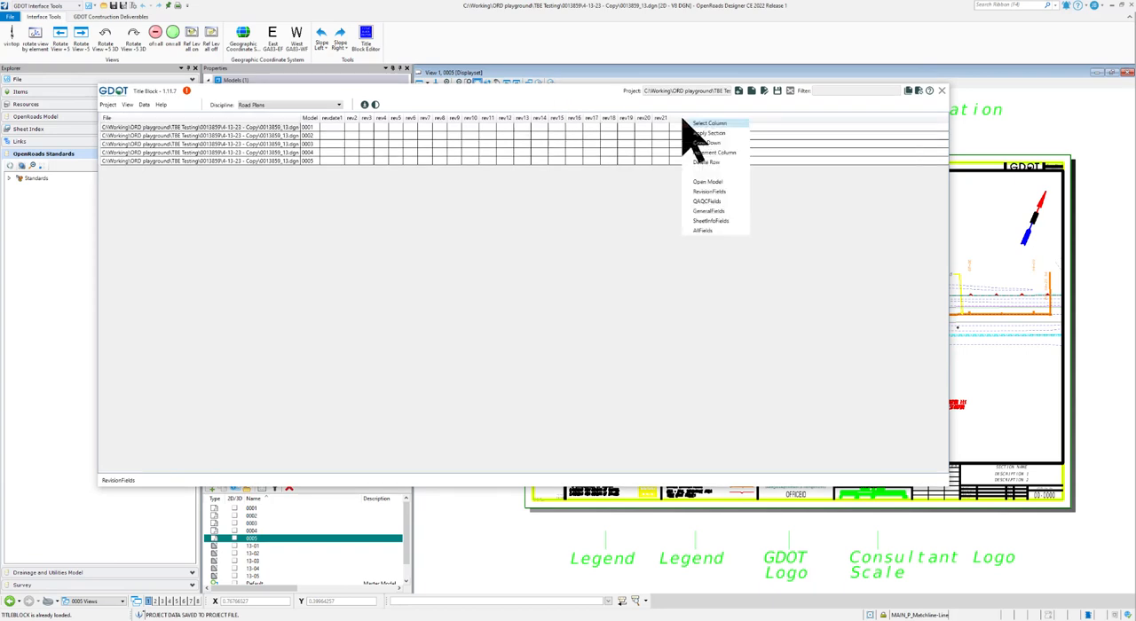
pyautogui.click(709, 211)
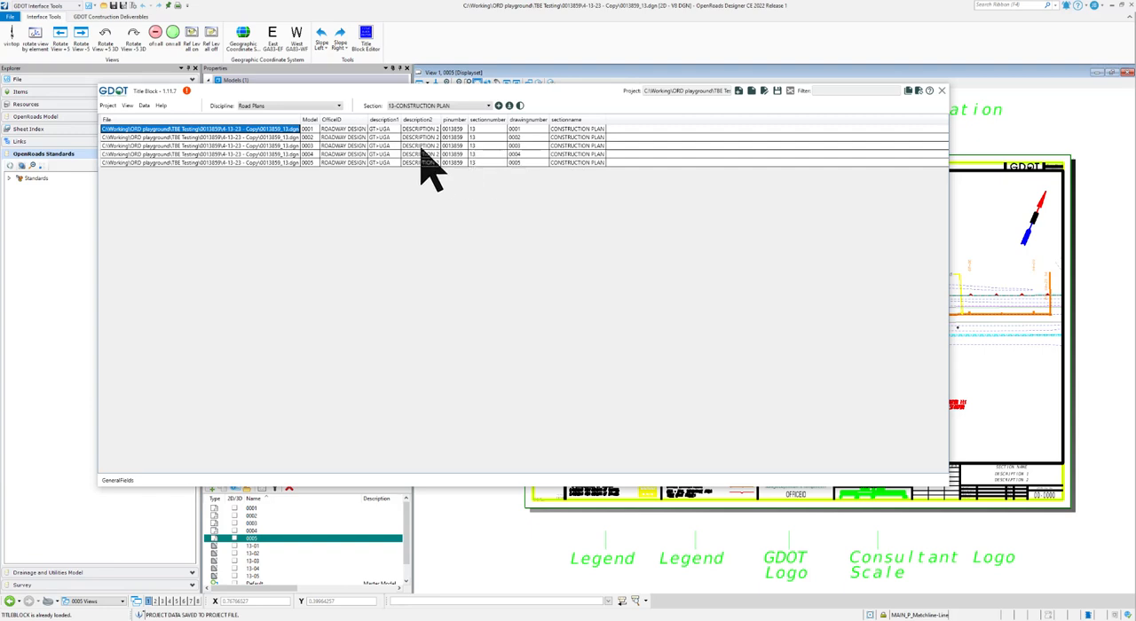
# - View the QAQCFields columns of the title blocks, followed by the SheetInfoFields columns
pyautogui.rightClick(629, 130)
pyautogui.click(656, 202)
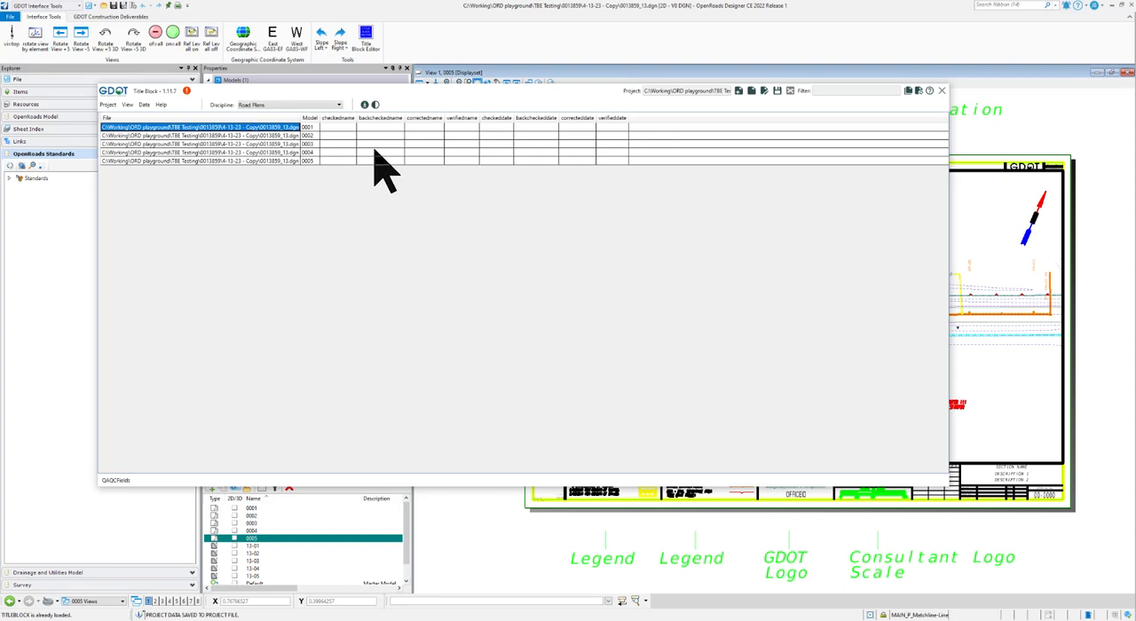
pyautogui.rightClick(659, 118)
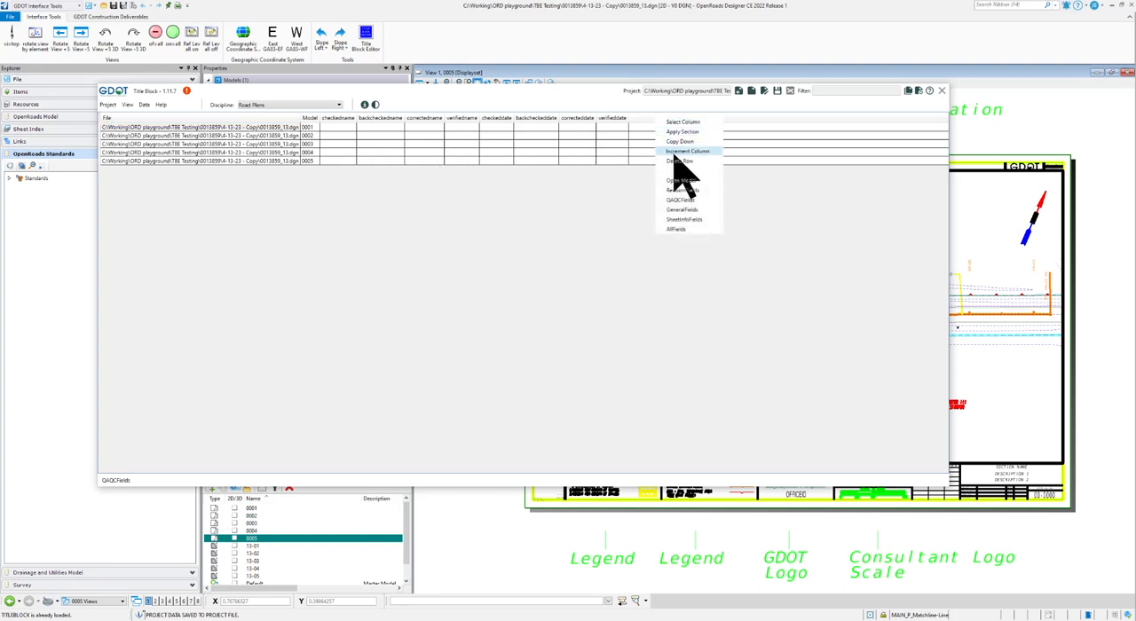
pyautogui.click(692, 220)
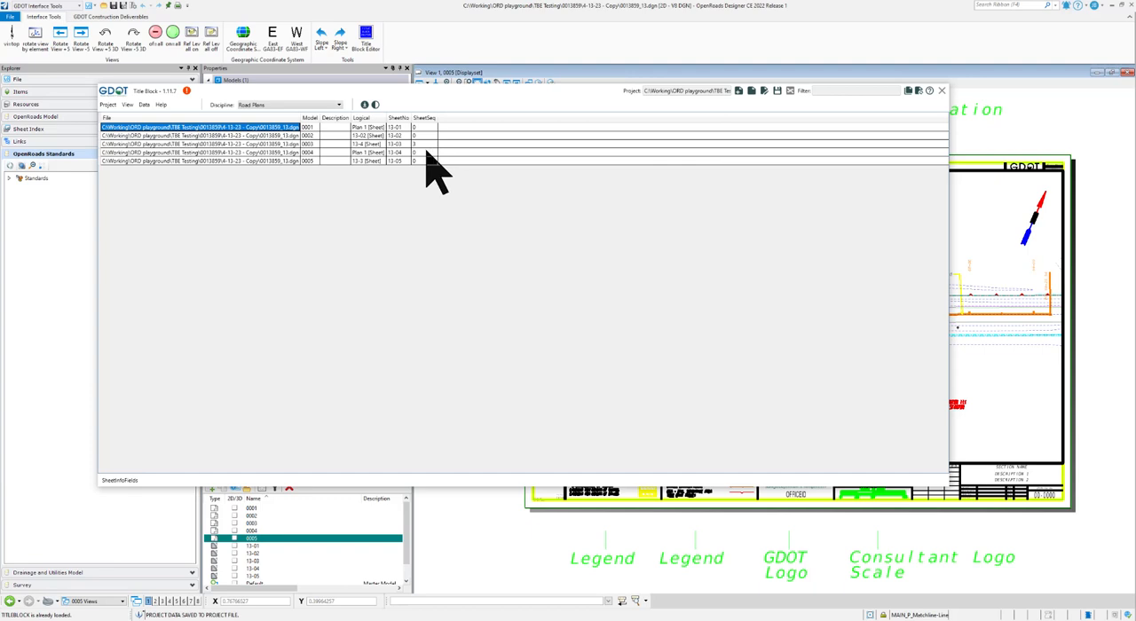
# - Open sheet model 0001 from its row in the title block table and fit the whole sheet in view
pyautogui.rightClick(463, 120)
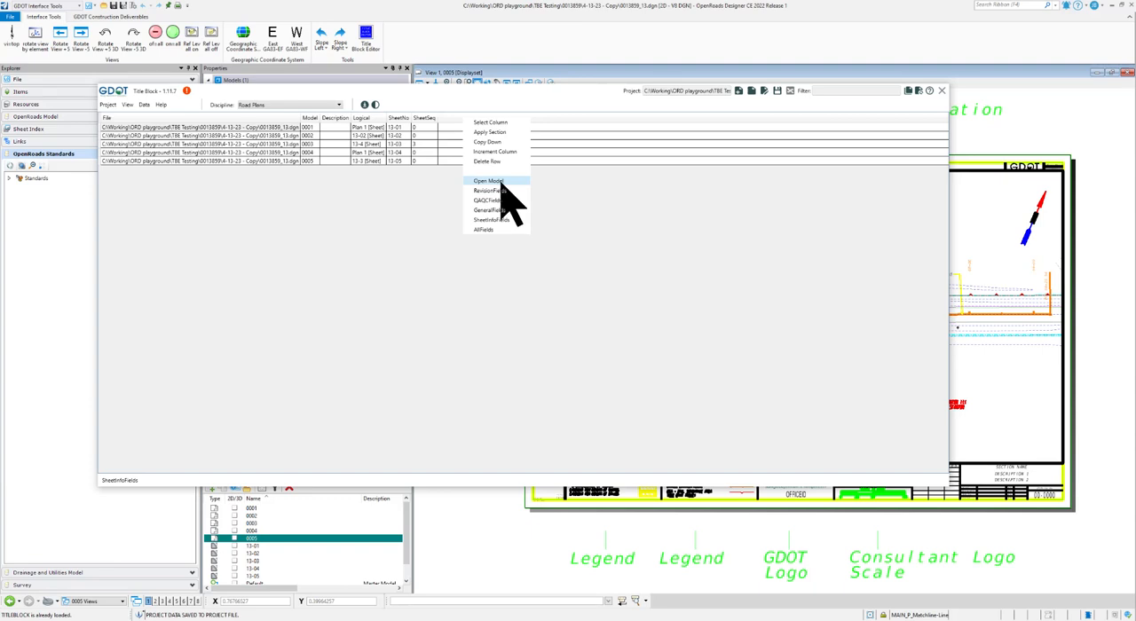
pyautogui.click(508, 96)
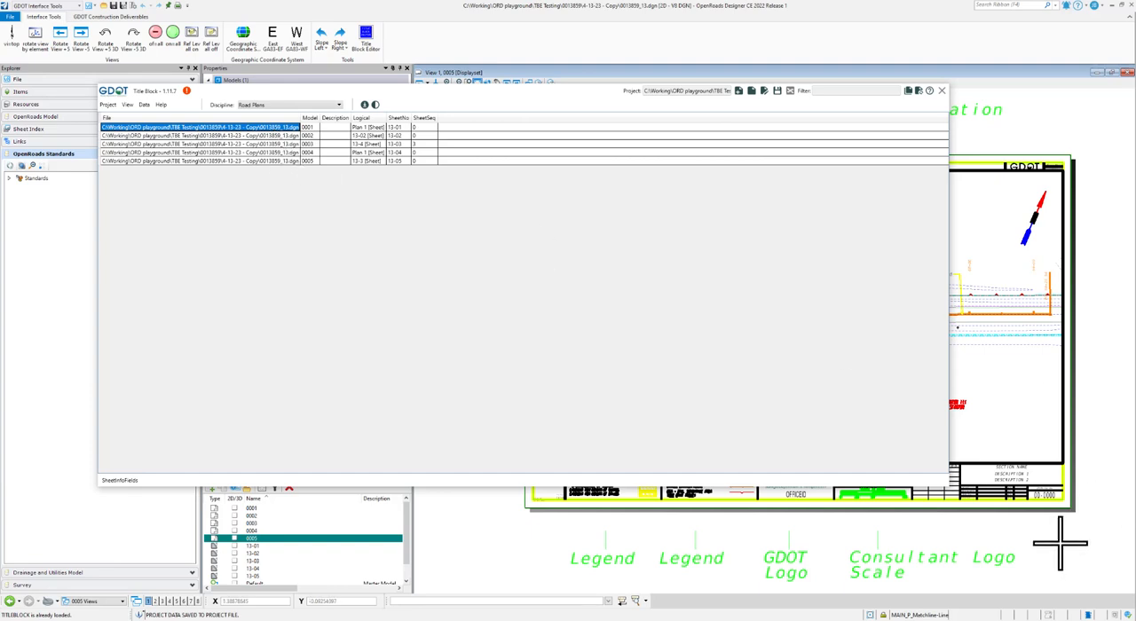
pyautogui.rightClick(291, 130)
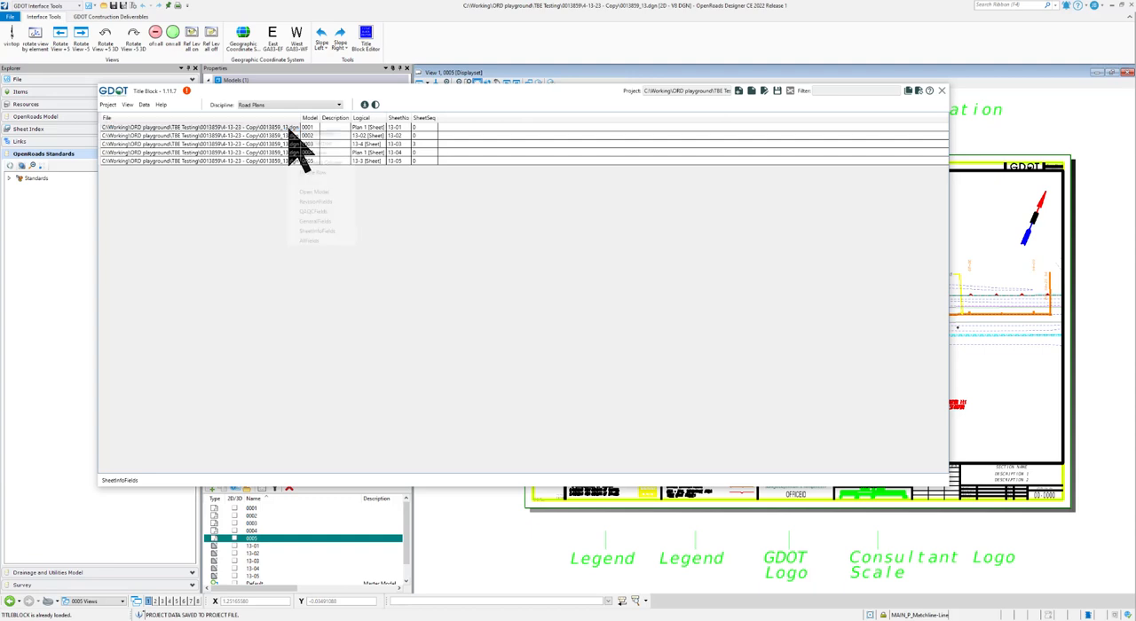
pyautogui.click(318, 192)
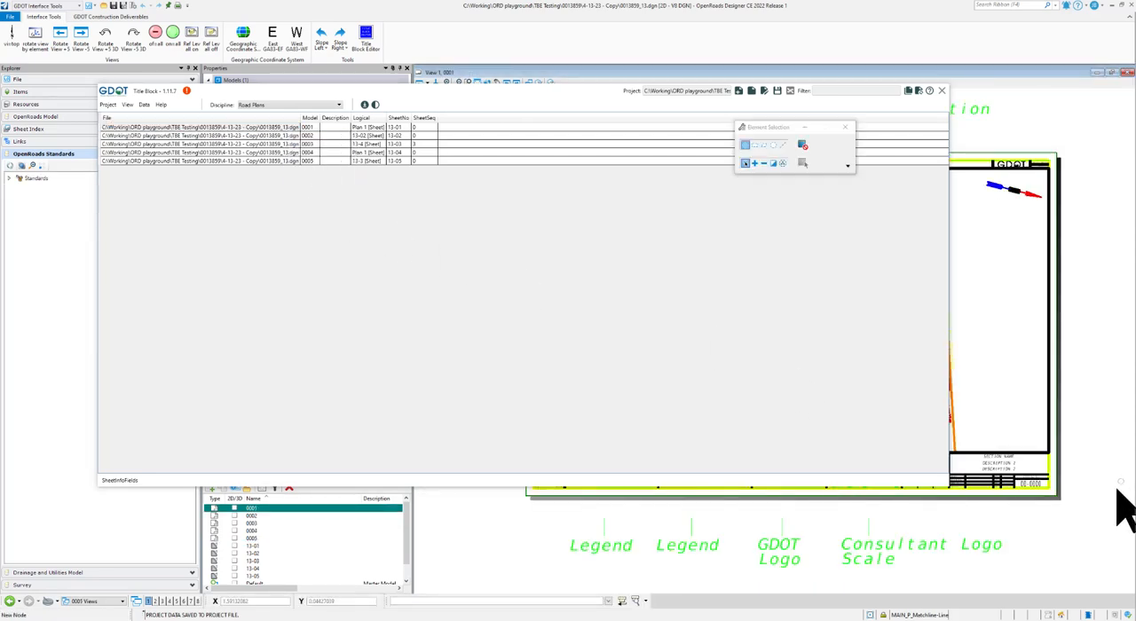
pyautogui.scroll(-2, 1044, 504)
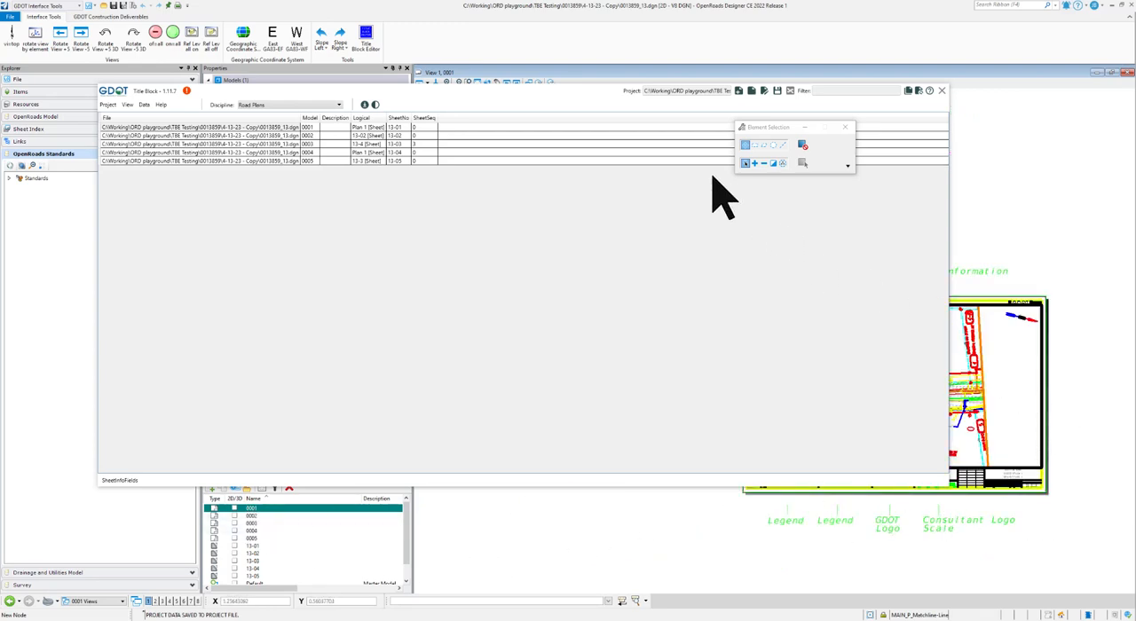
pyautogui.moveTo(536, 94)
pyautogui.mouseDown()
pyautogui.moveTo(554, 122)
pyautogui.moveTo(532, 87)
pyautogui.mouseUp()
pyautogui.click(479, 83)
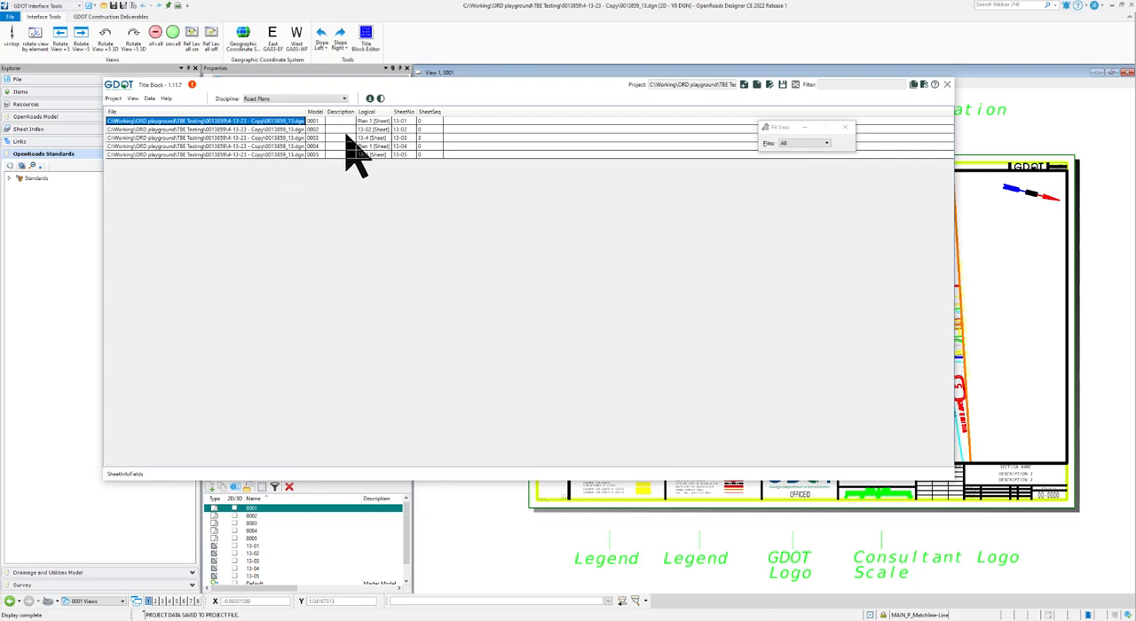
# - Return the title block table to GeneralFields and save the data to the title block project
pyautogui.rightClick(462, 111)
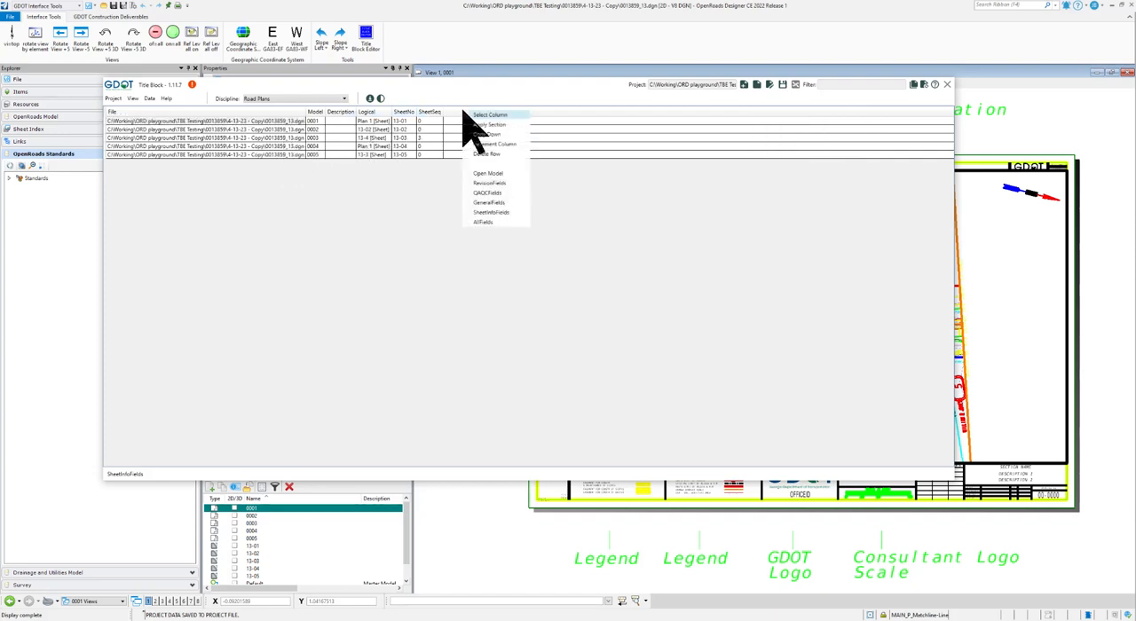
pyautogui.click(495, 202)
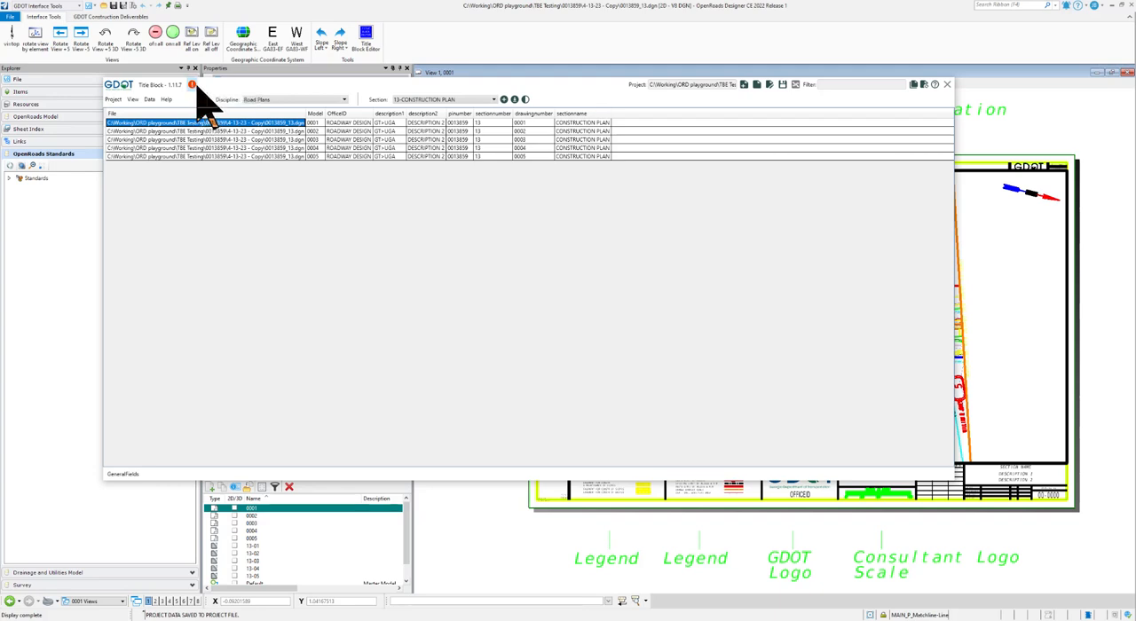
pyautogui.moveTo(194, 87)
pyautogui.click(782, 85)
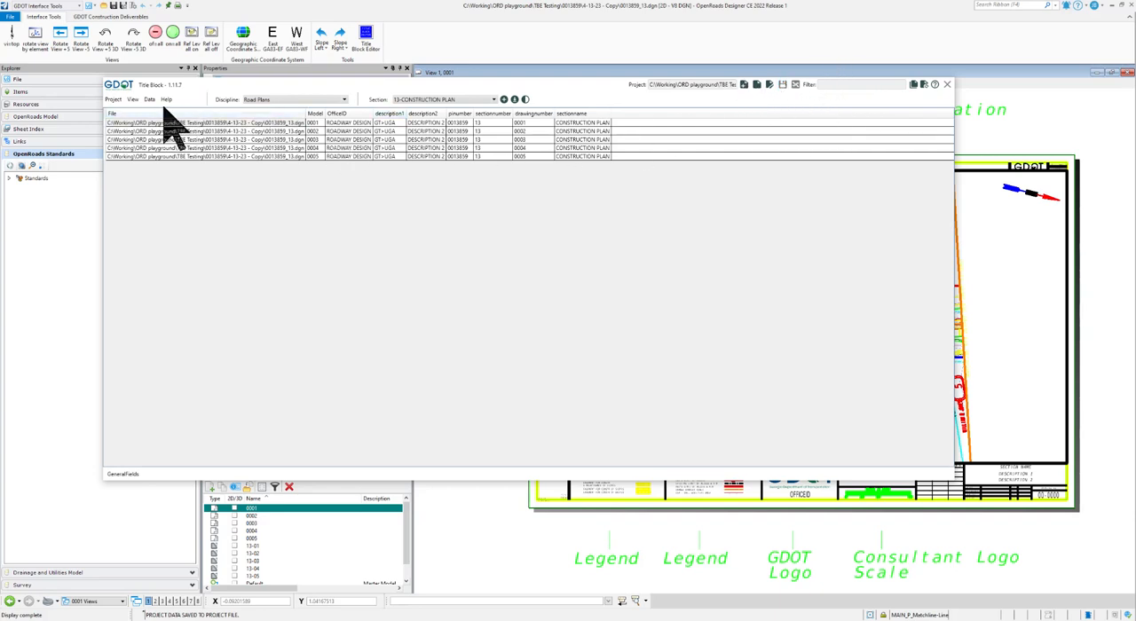
pyautogui.click(114, 100)
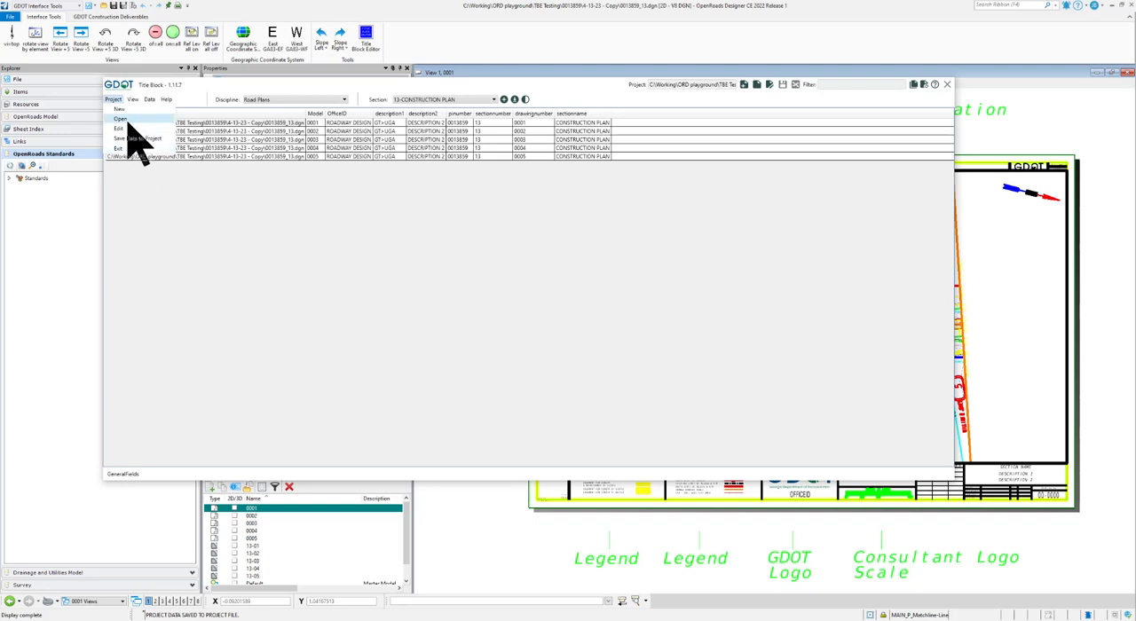
pyautogui.click(149, 101)
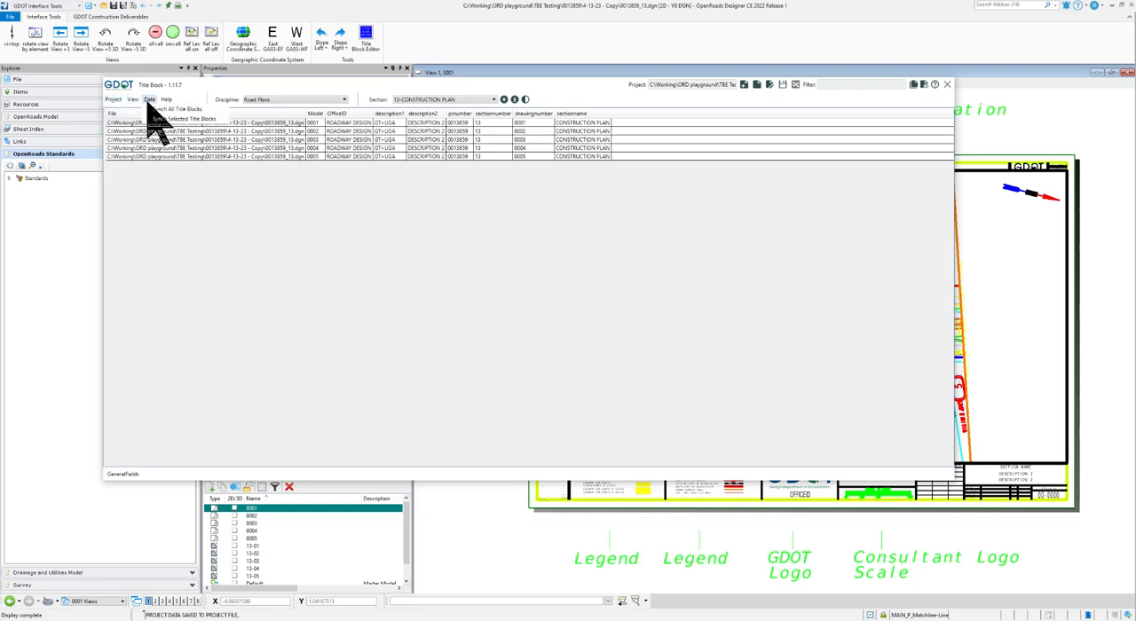
pyautogui.click(134, 101)
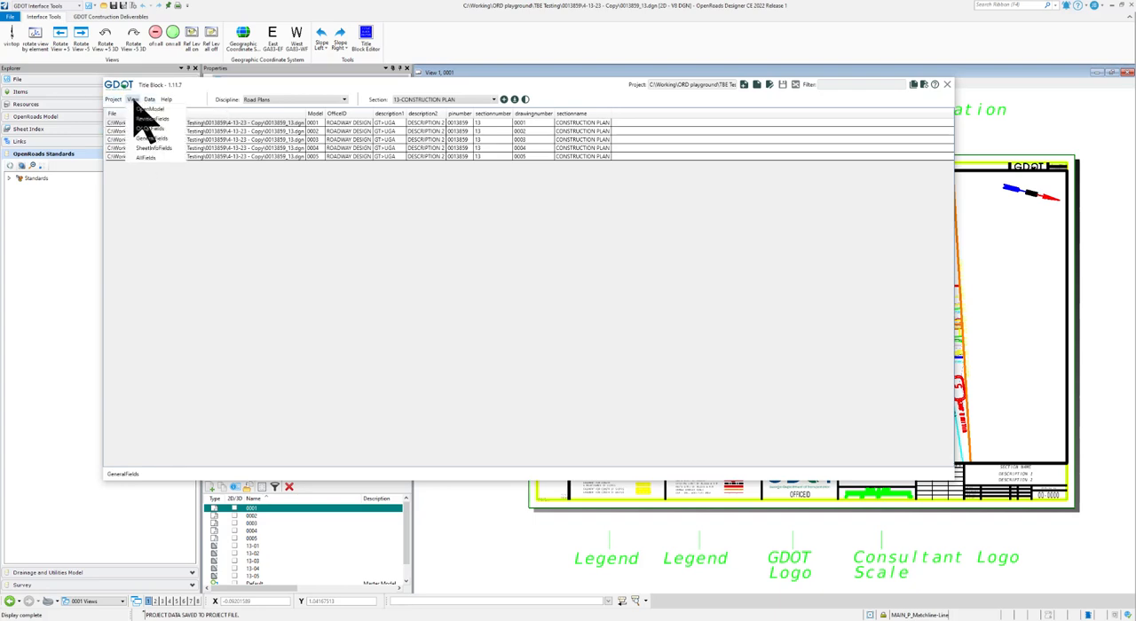
pyautogui.click(115, 99)
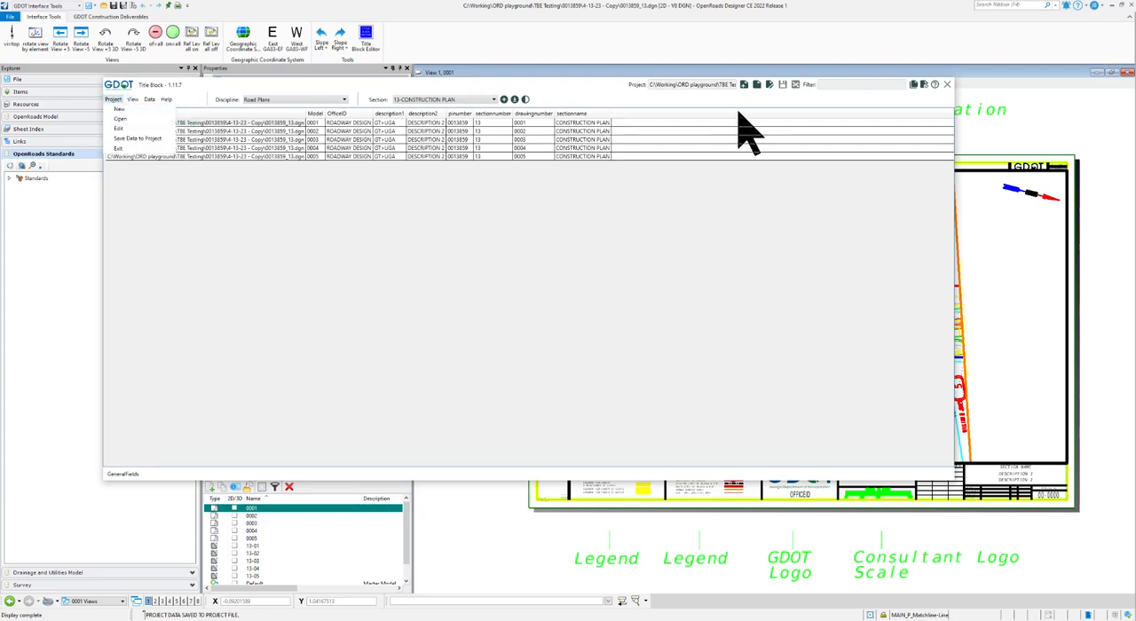
pyautogui.click(595, 94)
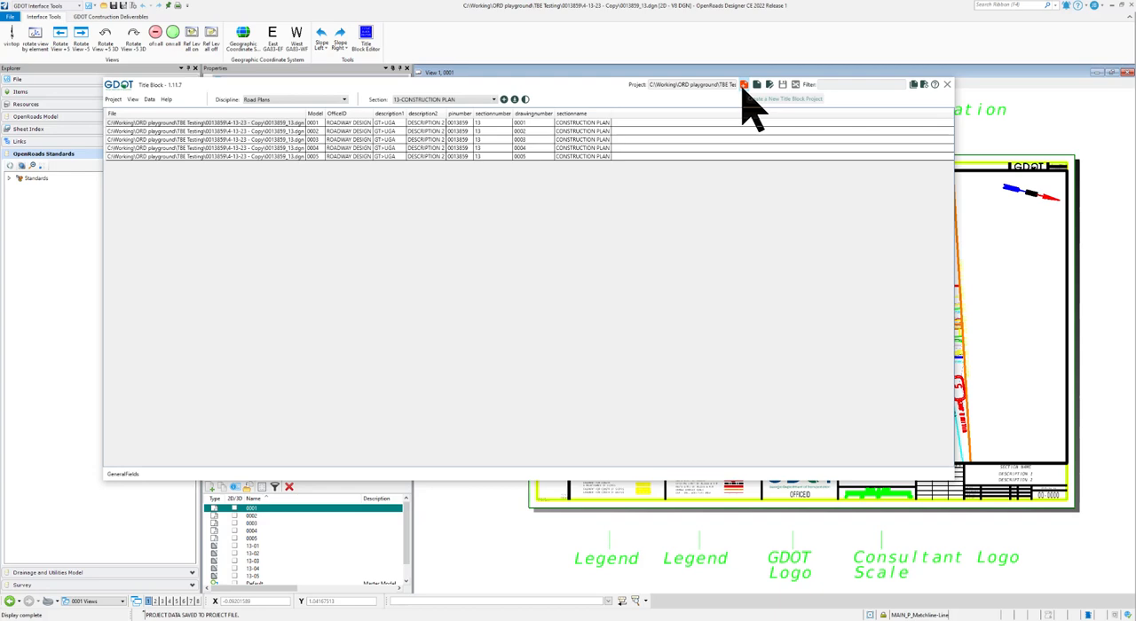
pyautogui.click(114, 100)
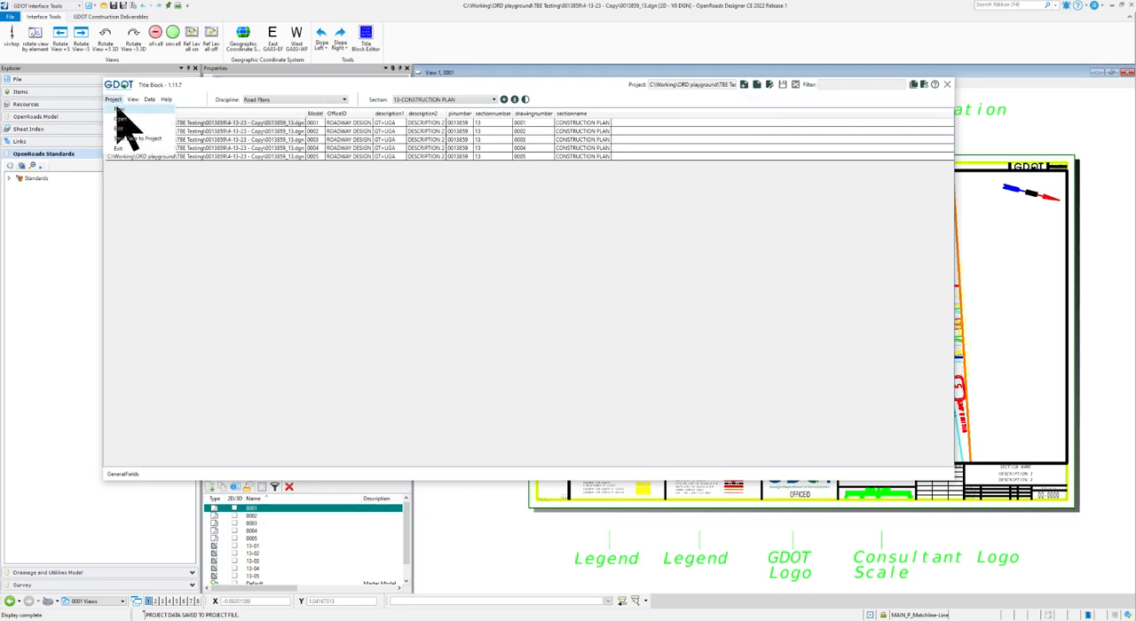
pyautogui.click(757, 100)
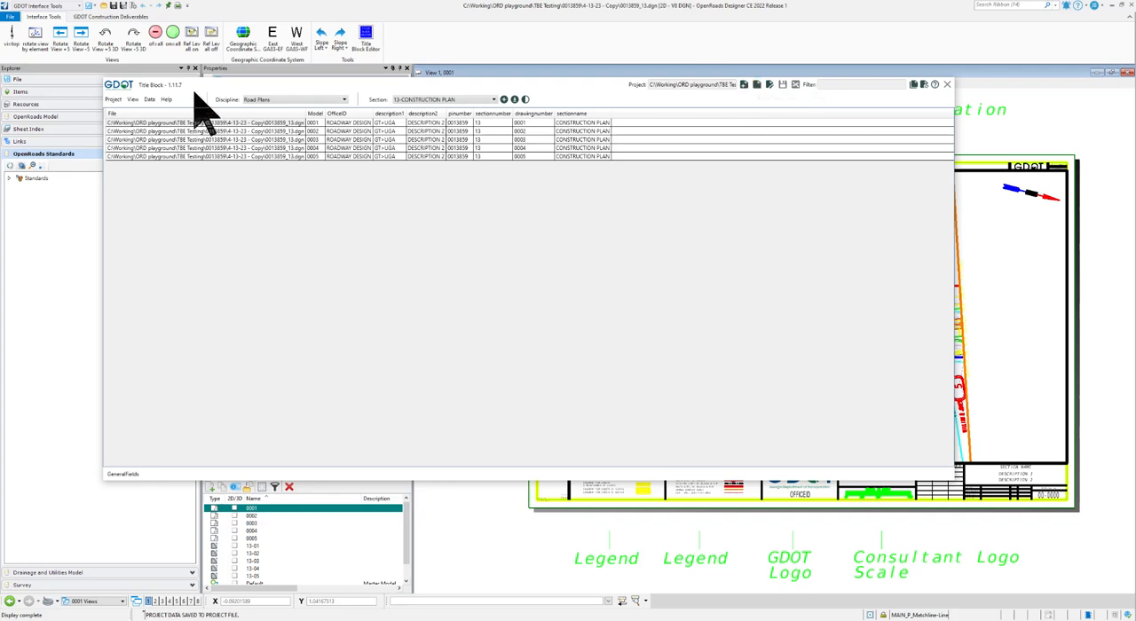
pyautogui.click(114, 100)
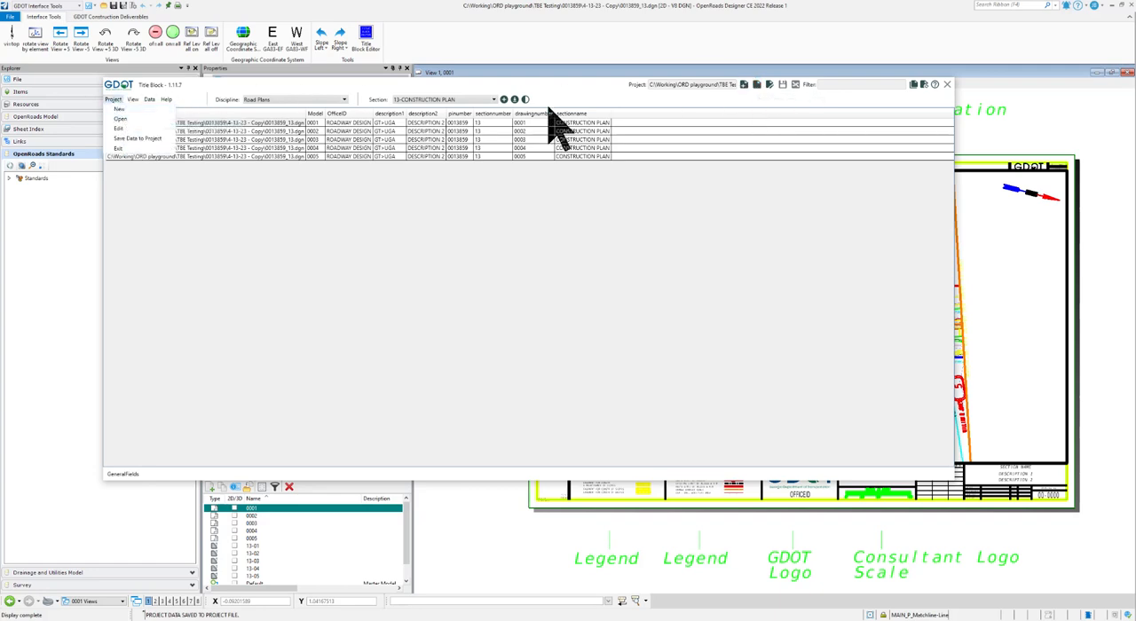
pyautogui.click(750, 99)
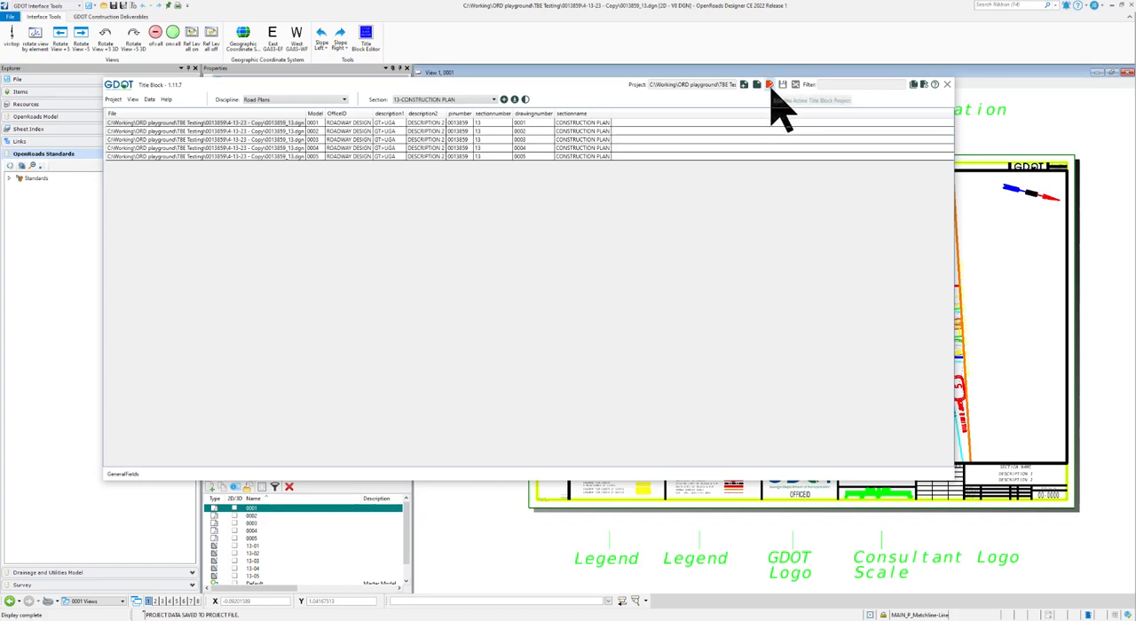
# - Open the active title block project for editing in Builder, and close Builder without changing the file list
pyautogui.click(769, 85)
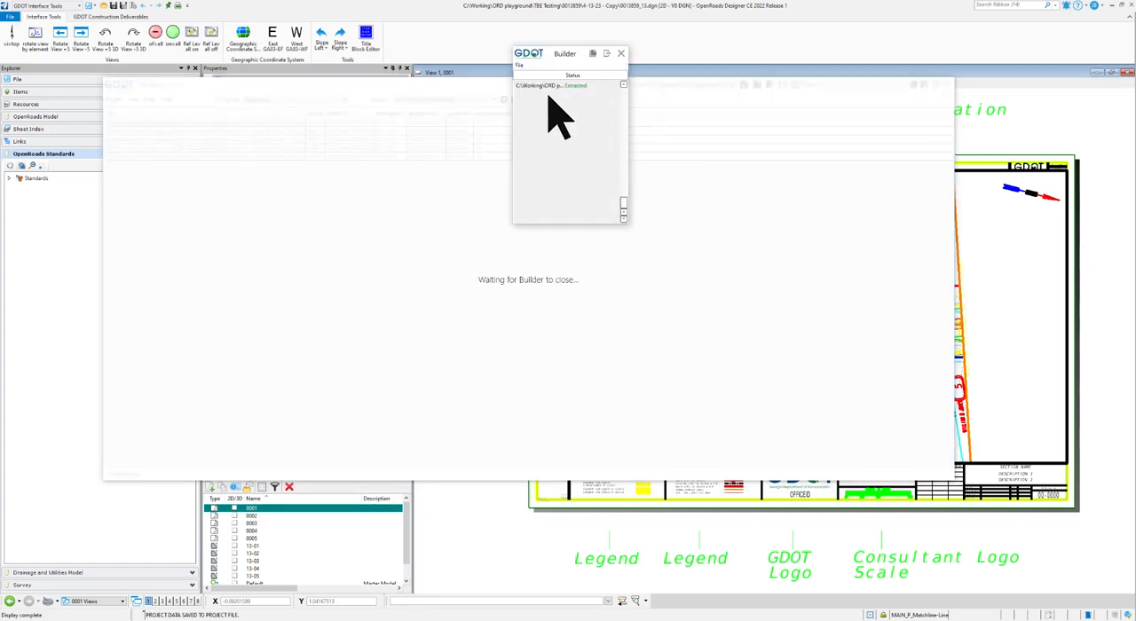
pyautogui.click(621, 54)
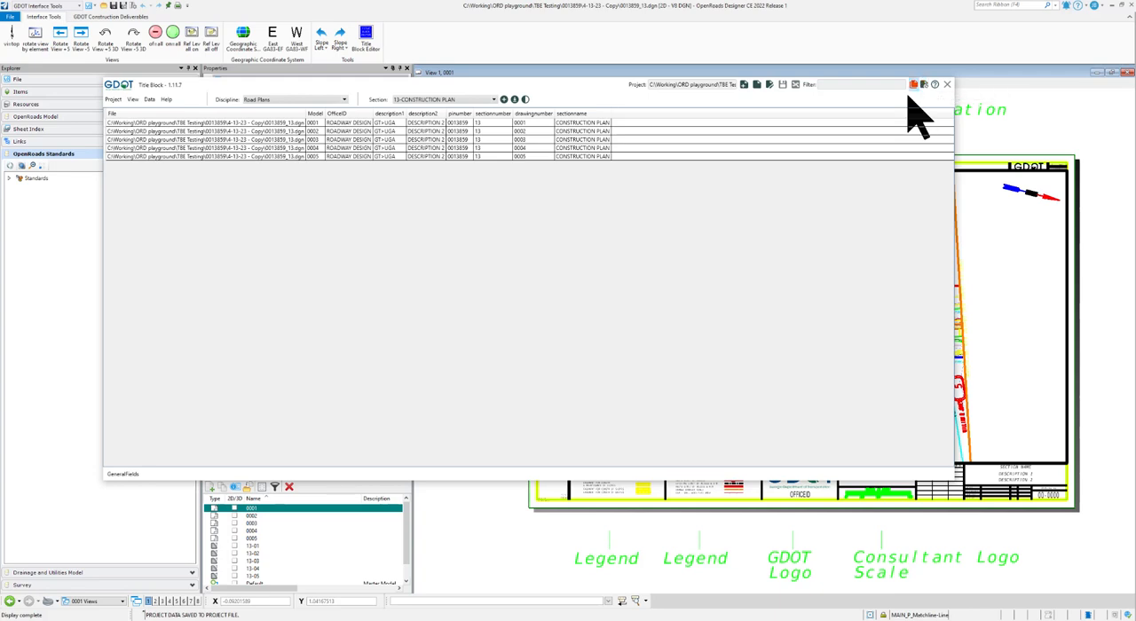
# - Select the title block record of model 0001 and sync only that record with the project data file
pyautogui.click(174, 131)
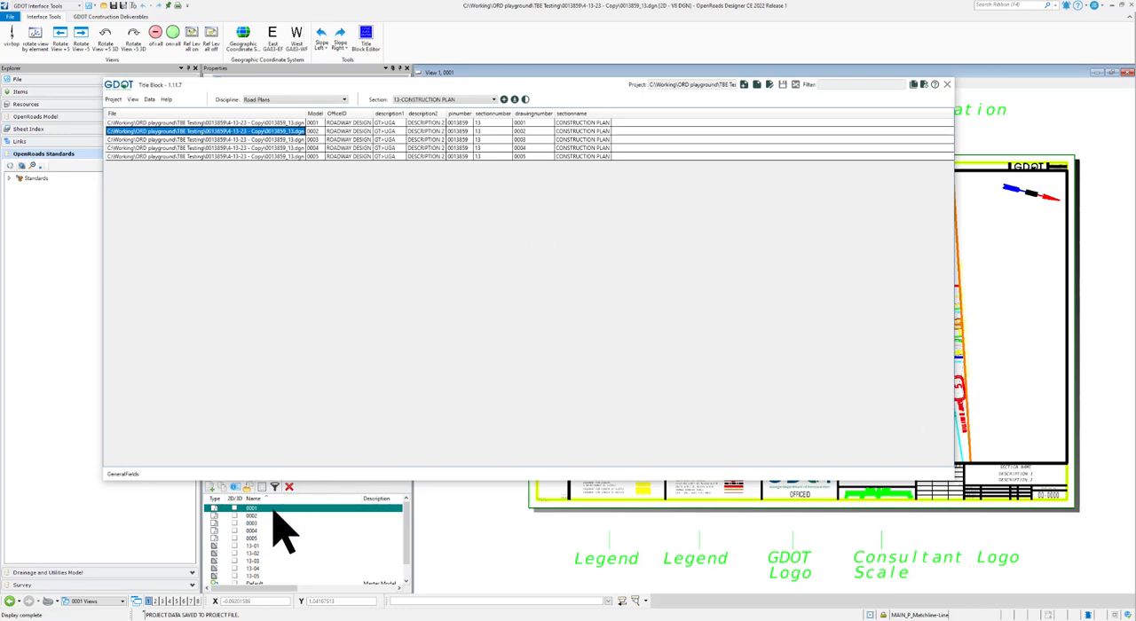
pyautogui.click(273, 123)
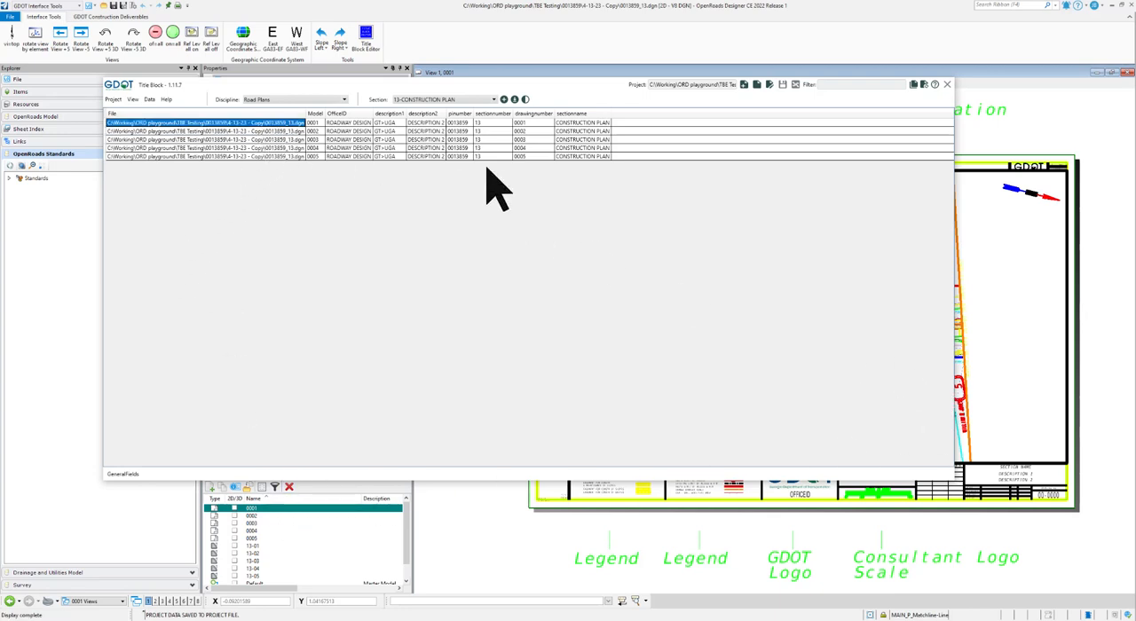
pyautogui.click(924, 85)
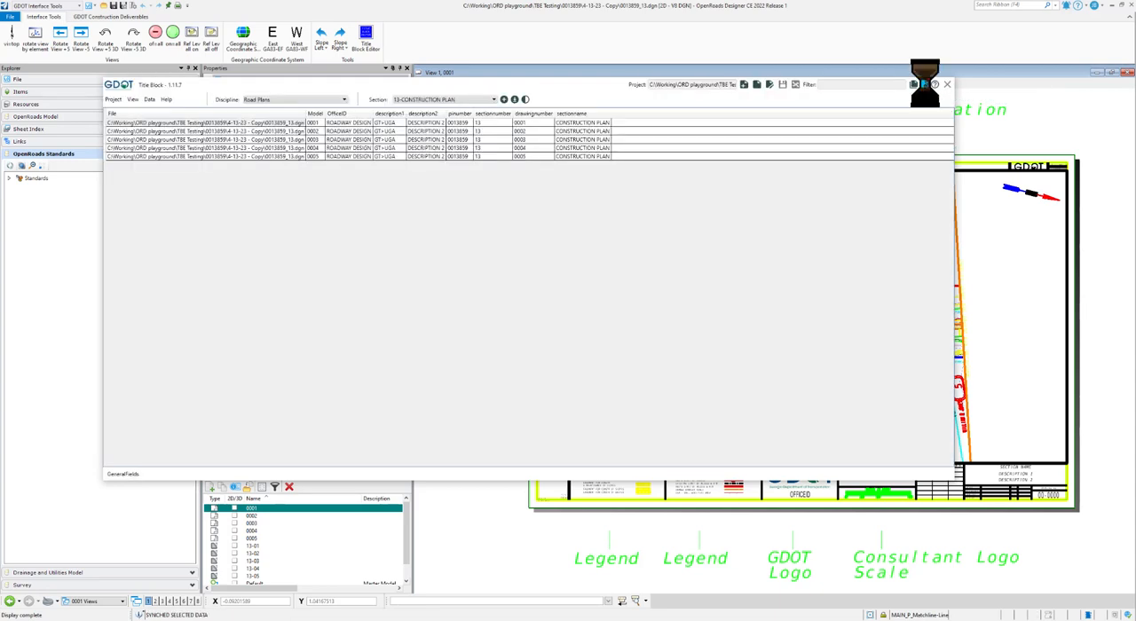
# - Inspect the title block on sheet 0001, and reload the sheet by opening model 0002 and reopening 0001
pyautogui.scroll(-2, 1061, 372)
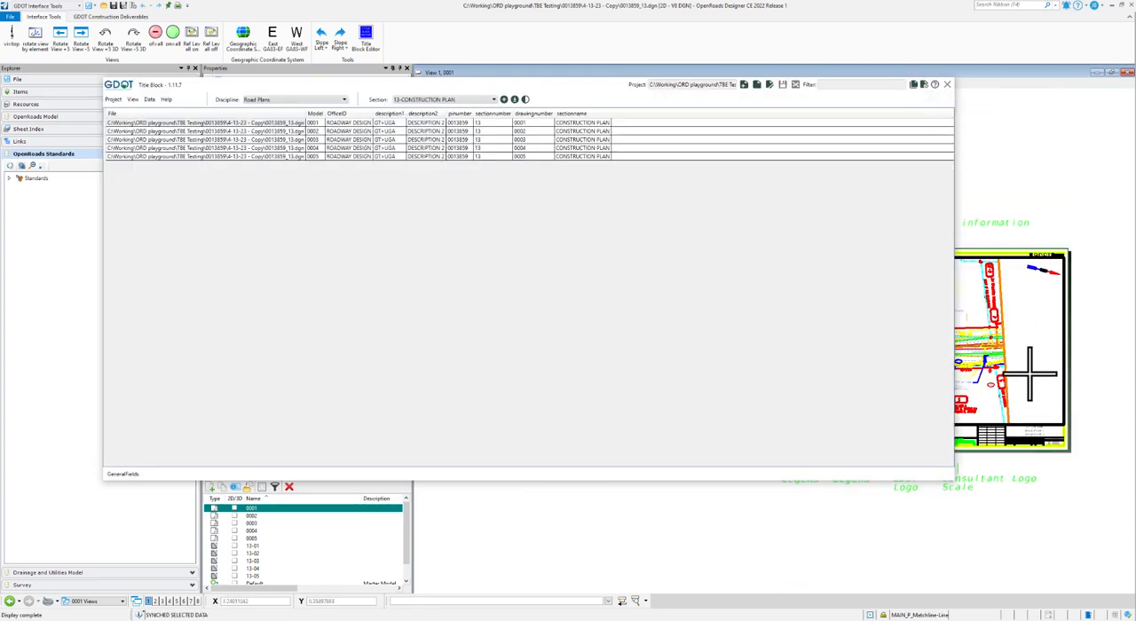
pyautogui.scroll(2, 1040, 387)
pyautogui.scroll(2, 1079, 380)
pyautogui.scroll(-2, 1057, 375)
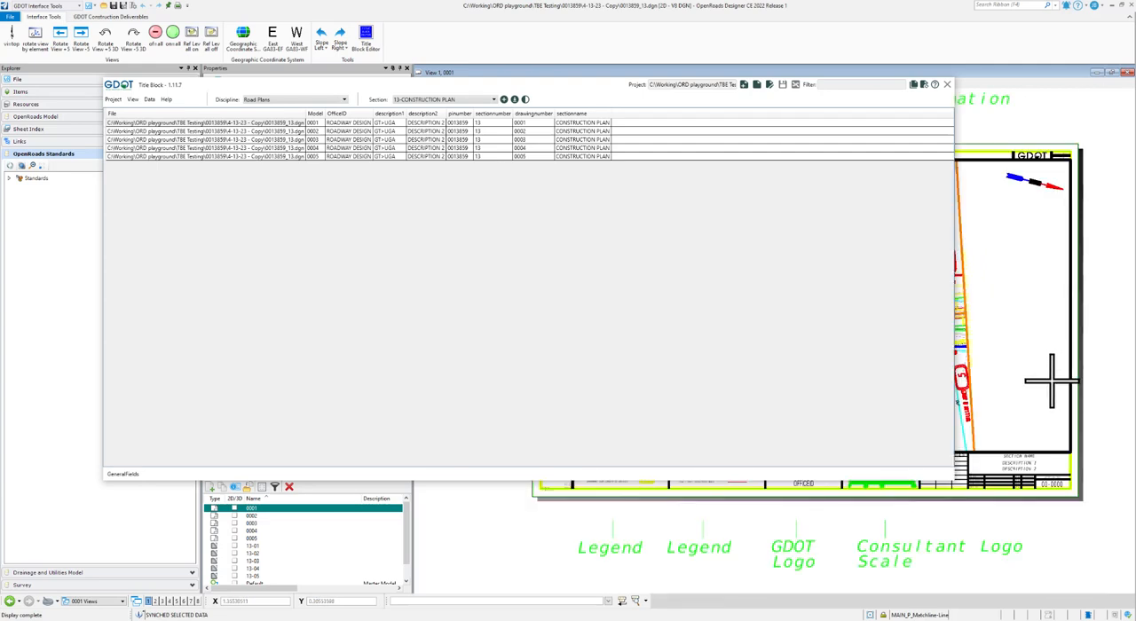
pyautogui.scroll(2, 1058, 401)
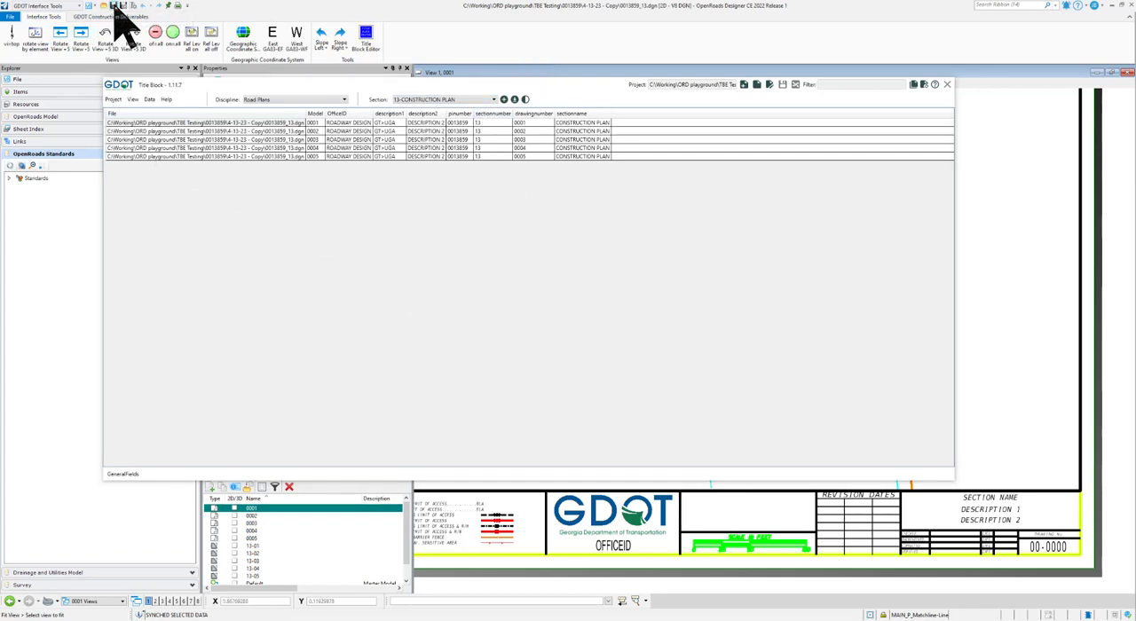
pyautogui.scroll(-2, 1045, 501)
pyautogui.scroll(2, 1046, 502)
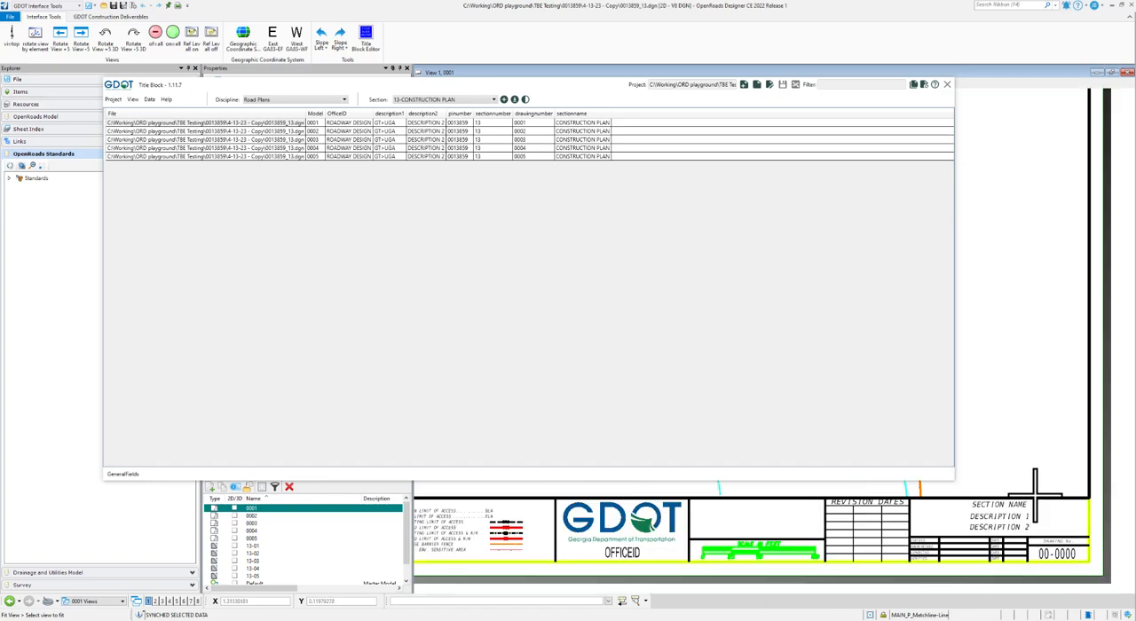
pyautogui.doubleClick(252, 517)
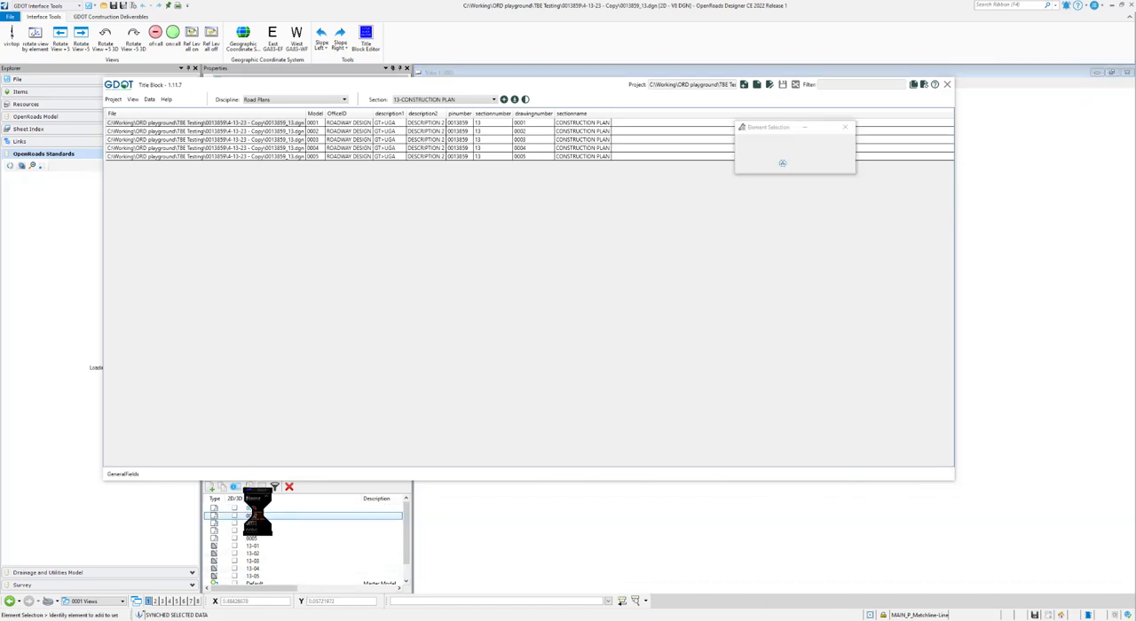
pyautogui.doubleClick(257, 509)
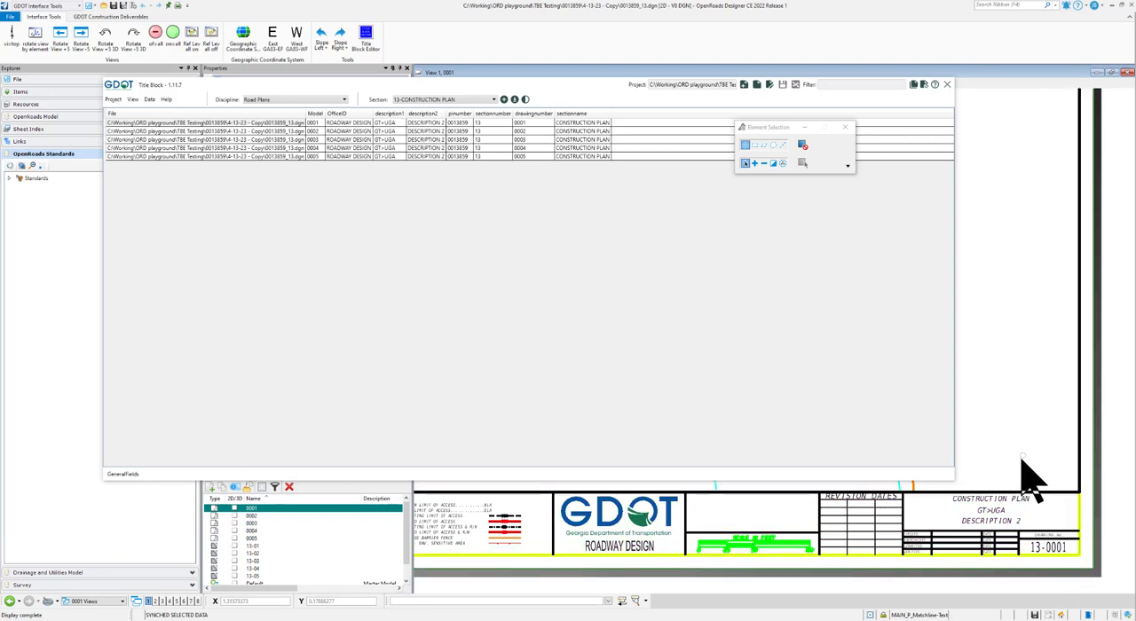
# - Examine the title block text, drawing number and P.I. No. on sheet 0001
pyautogui.scroll(-3, 1025, 444)
pyautogui.scroll(5, 1039, 337)
pyautogui.scroll(2, 1046, 266)
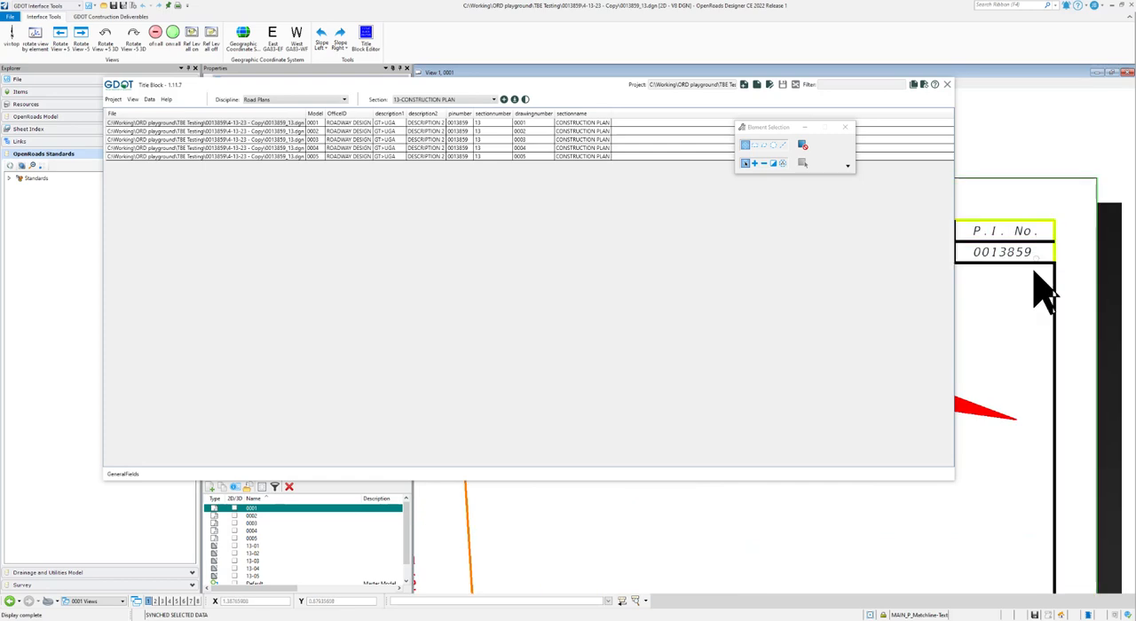
pyautogui.scroll(-5, 1039, 304)
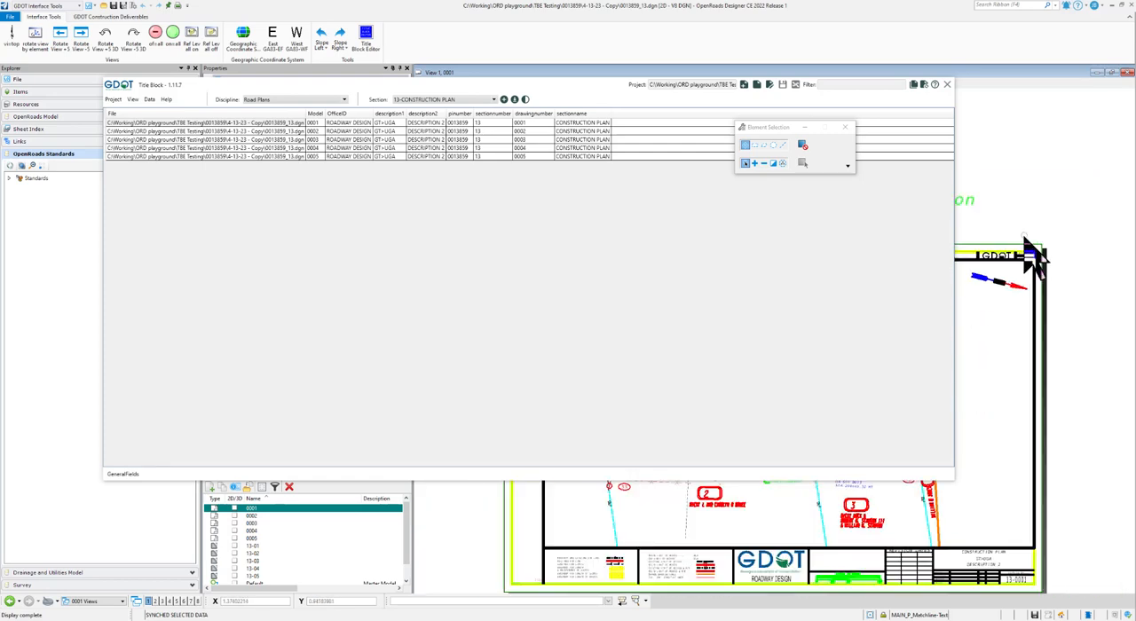
pyautogui.scroll(2, 1003, 235)
pyautogui.scroll(-2, 998, 333)
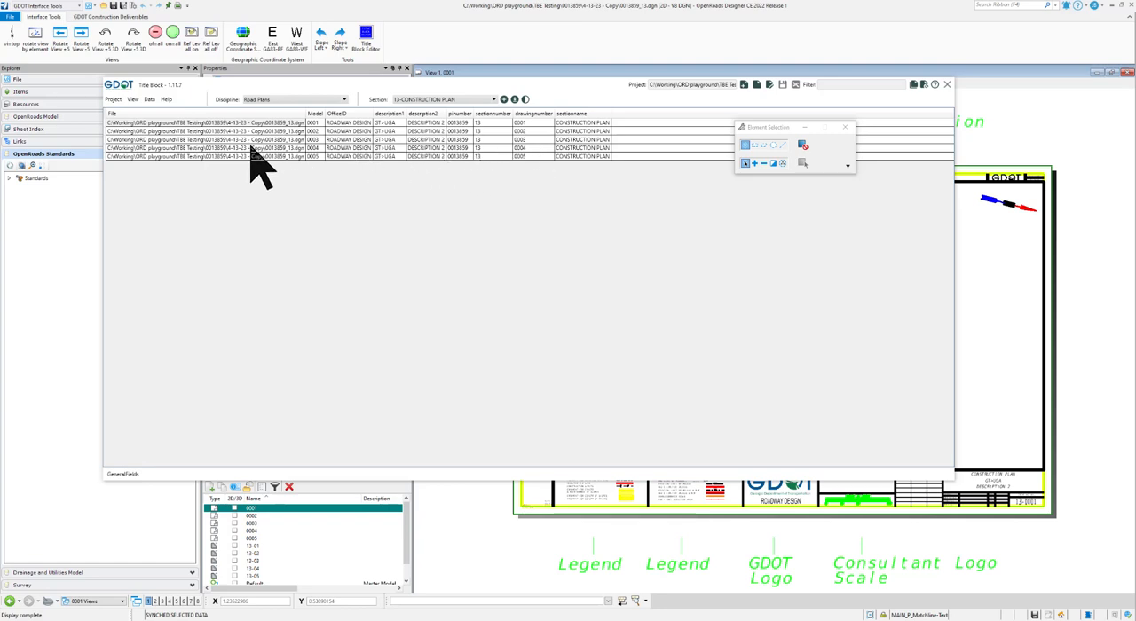
# - Sync all title block records with the project data file and open sheet model 0004 to check its title block
pyautogui.click(913, 86)
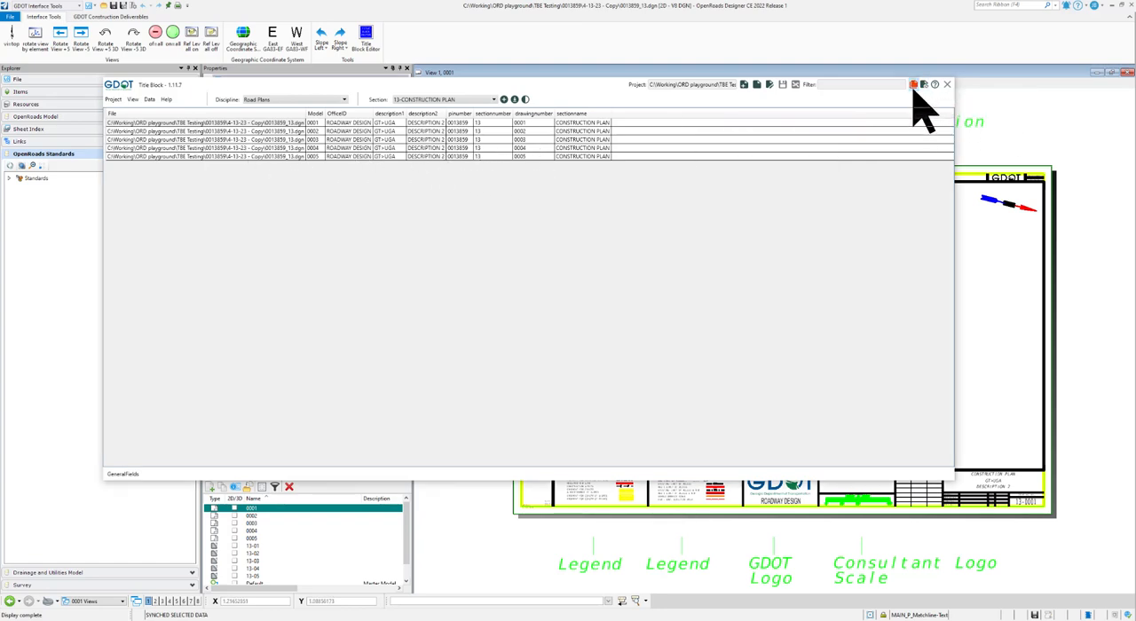
pyautogui.click(915, 86)
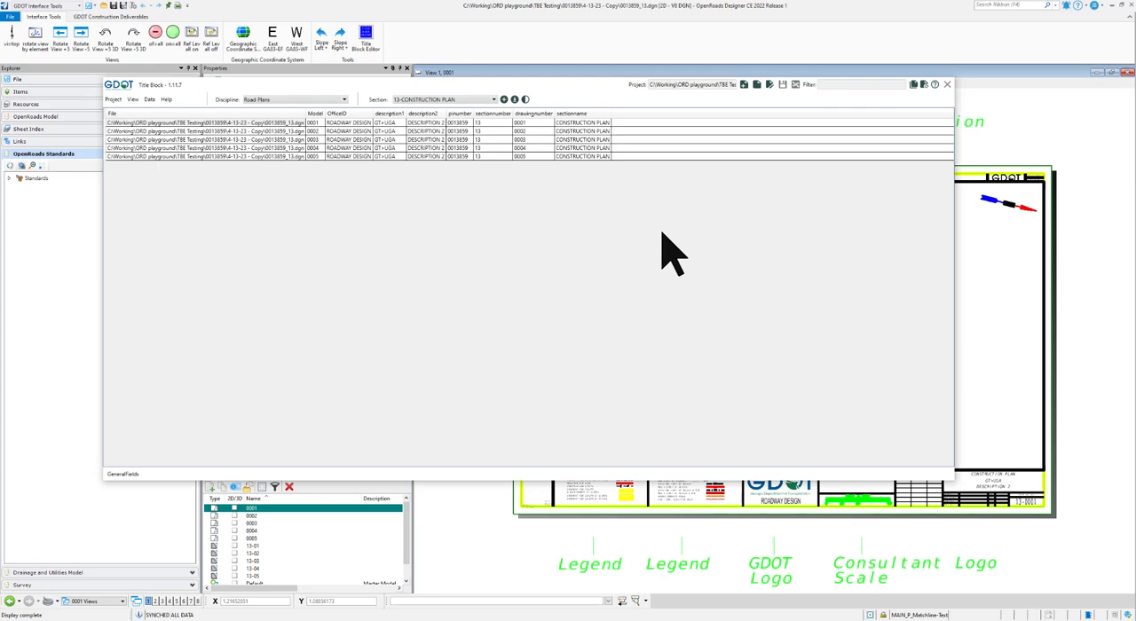
pyautogui.doubleClick(254, 530)
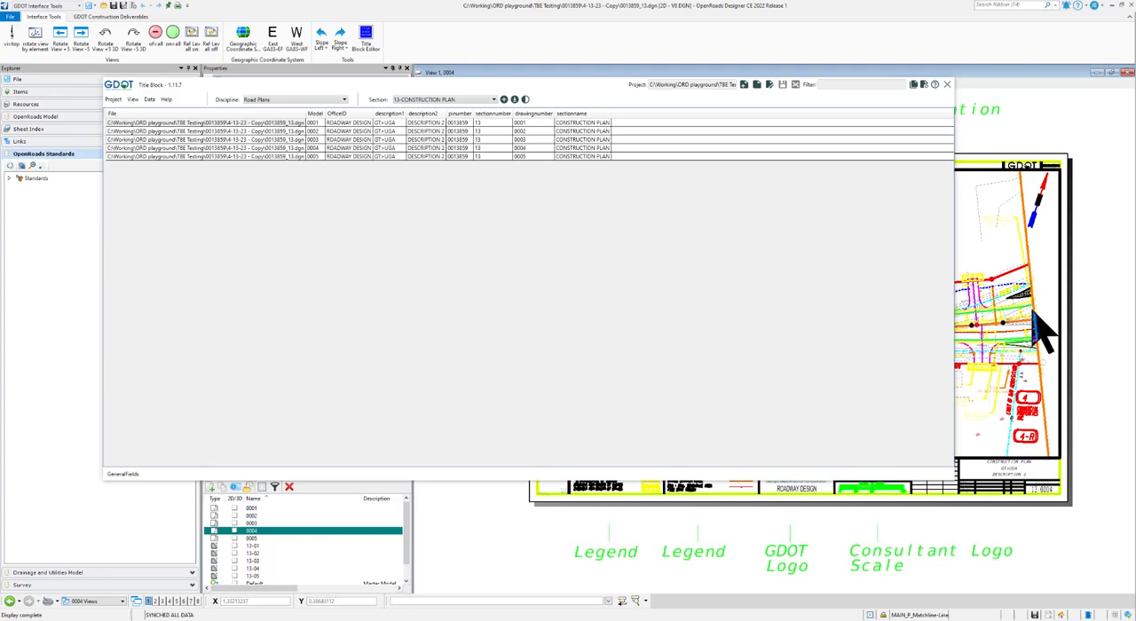
# - Examine the P.I. No., title block text and drawing number on sheet 0004, and close the title block editor
pyautogui.scroll(3, 1051, 168)
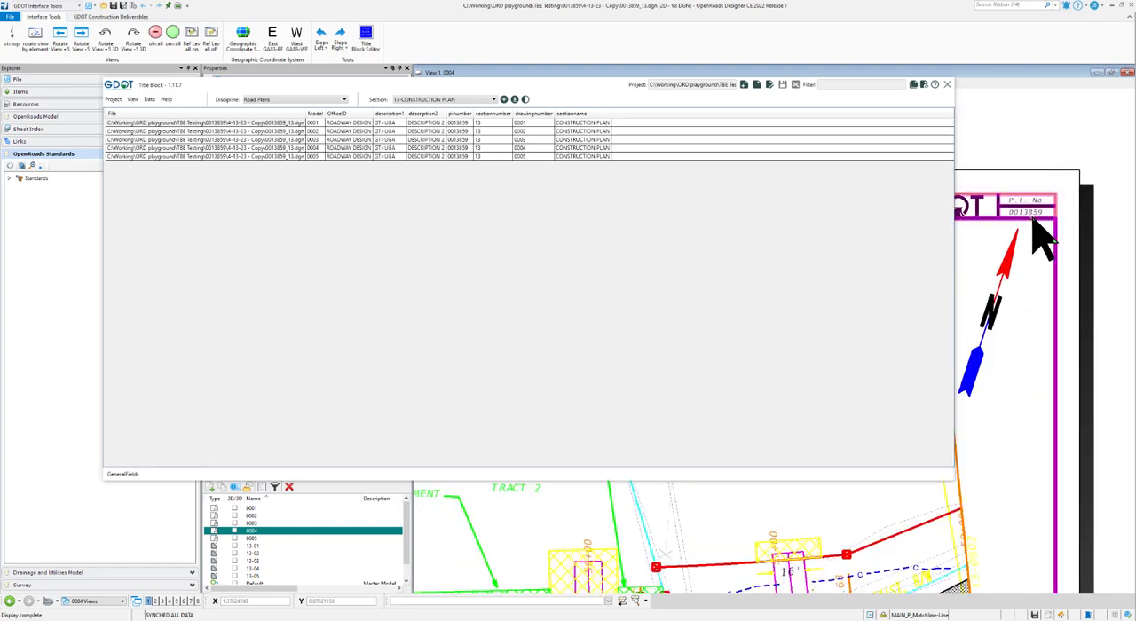
pyautogui.scroll(-5, 1051, 222)
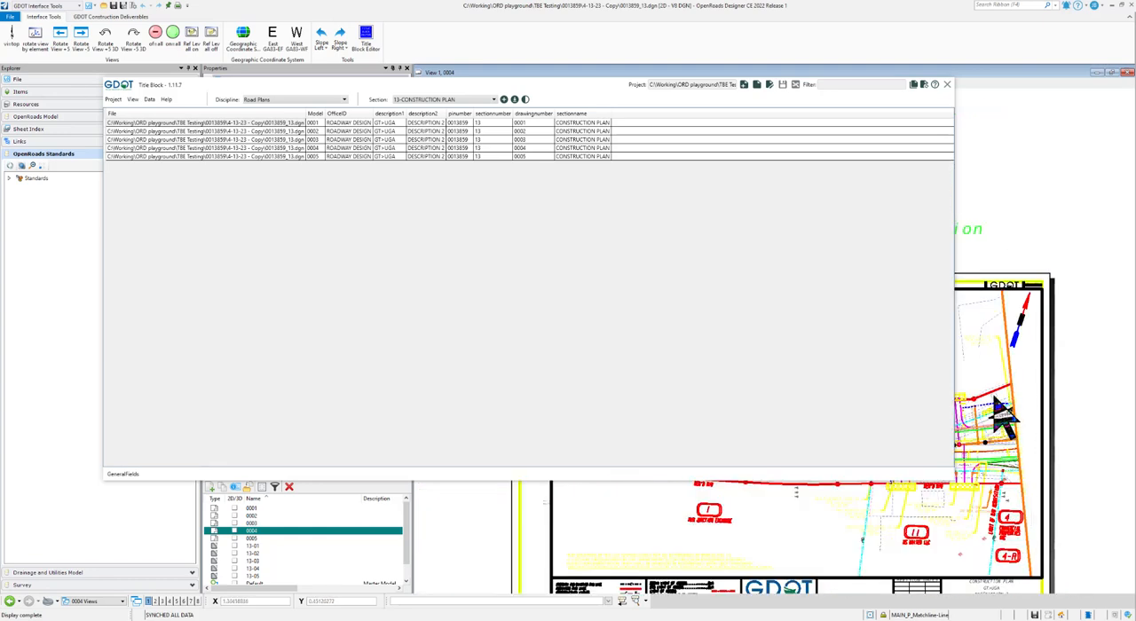
pyautogui.scroll(3, 1012, 520)
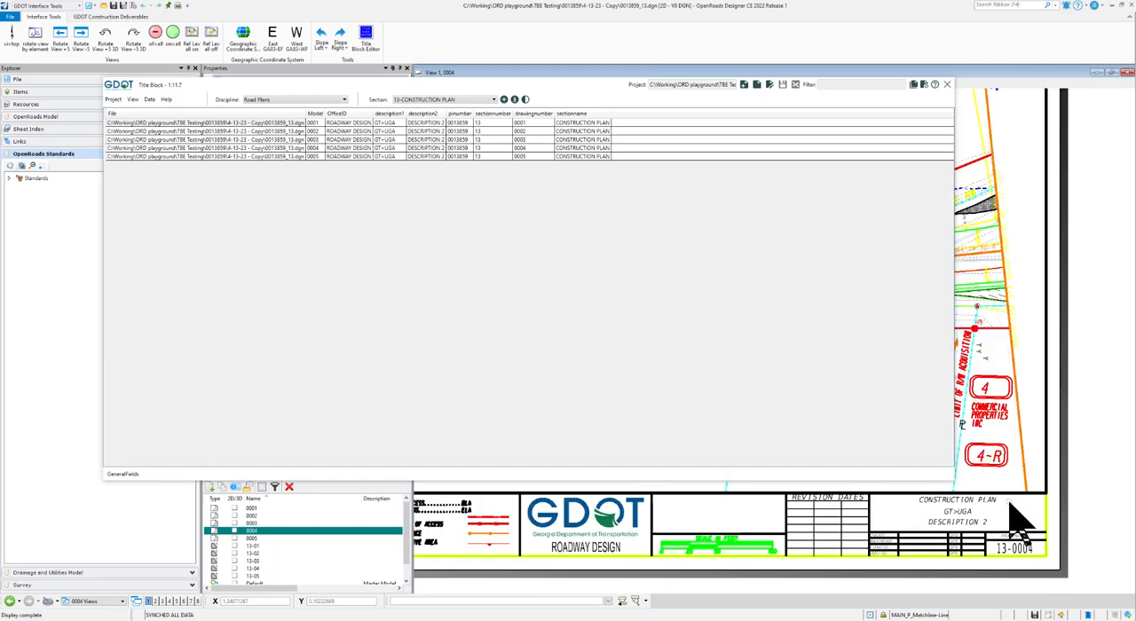
pyautogui.scroll(-3, 1030, 453)
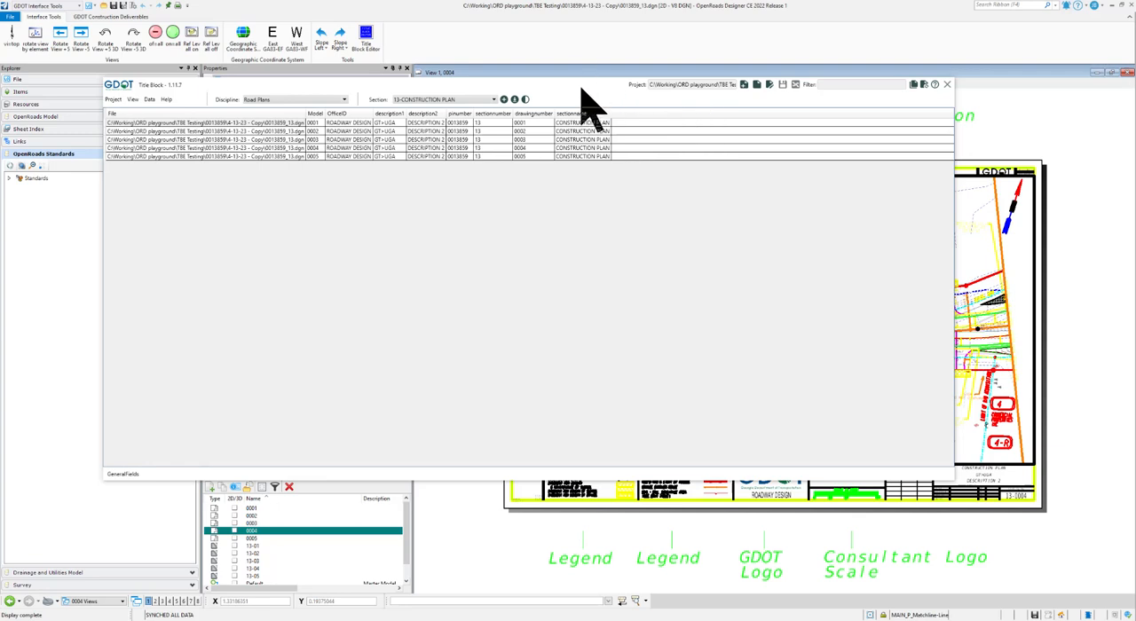
pyautogui.click(947, 84)
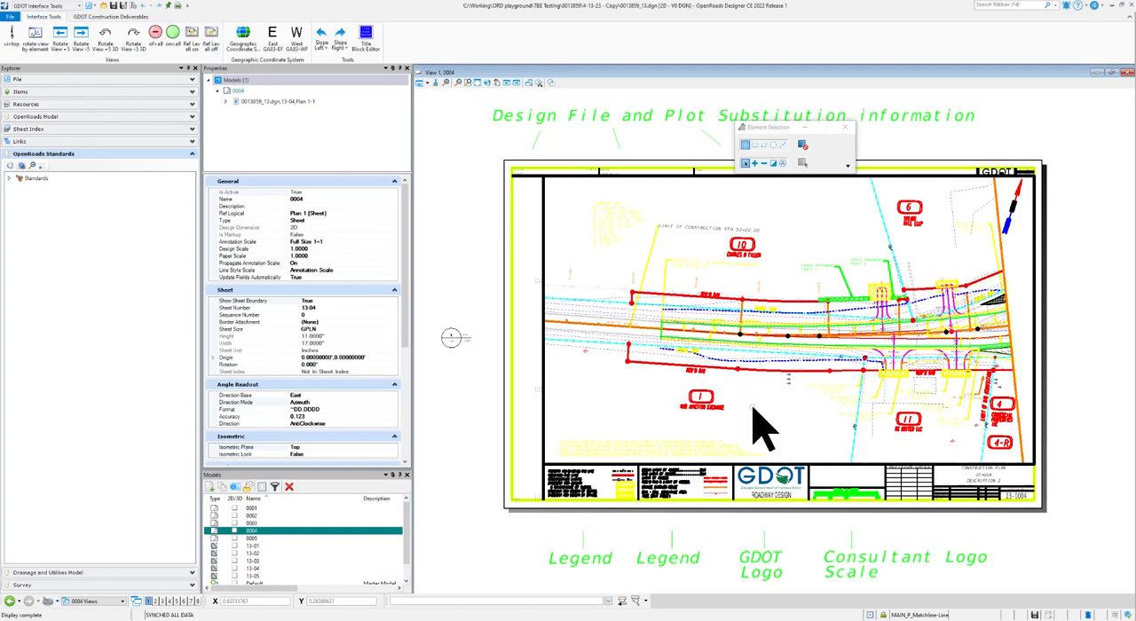
# - Reopen the Title Block Editor and highlight the loaded project file path to check it
pyautogui.click(367, 43)
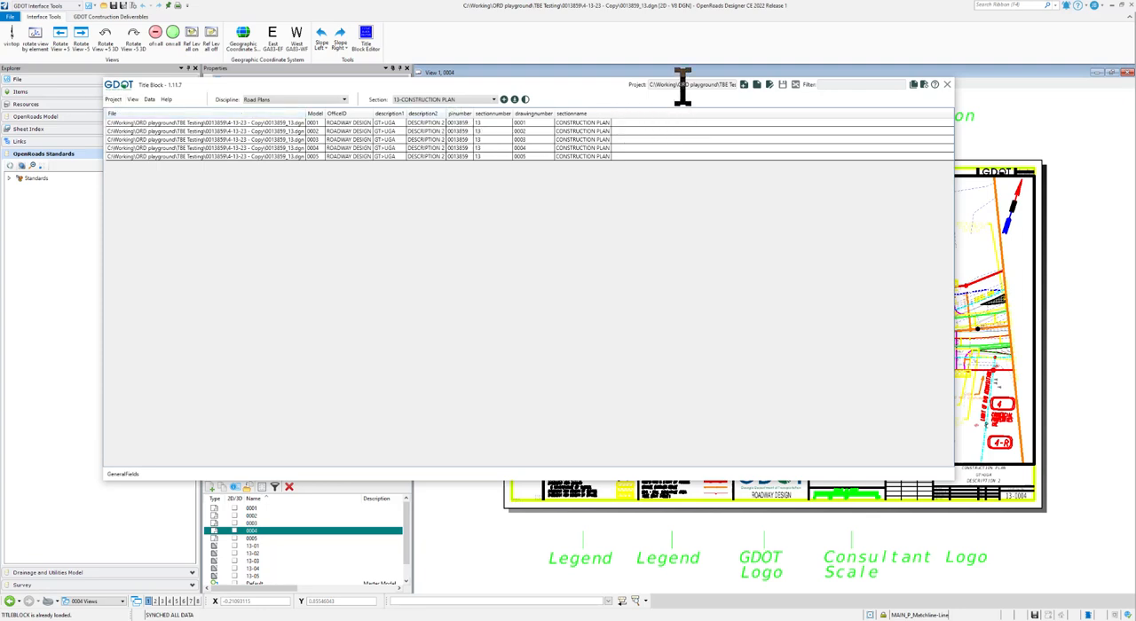
pyautogui.moveTo(683, 86); pyautogui.dragTo(773, 89)
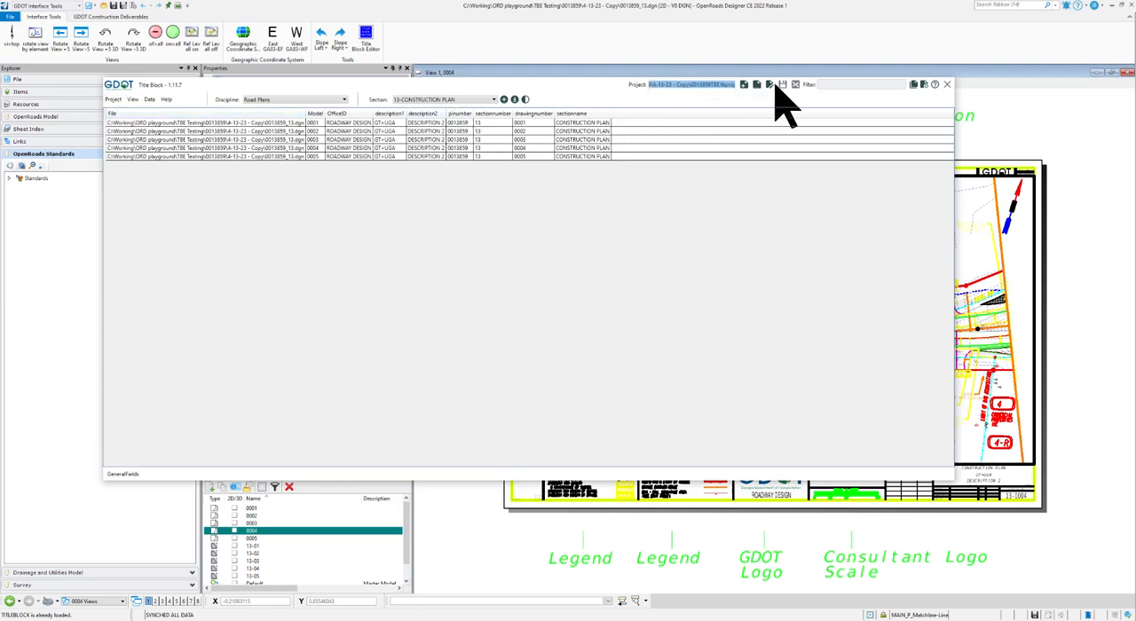
pyautogui.click(721, 86)
pyautogui.moveTo(669, 85); pyautogui.dragTo(578, 91)
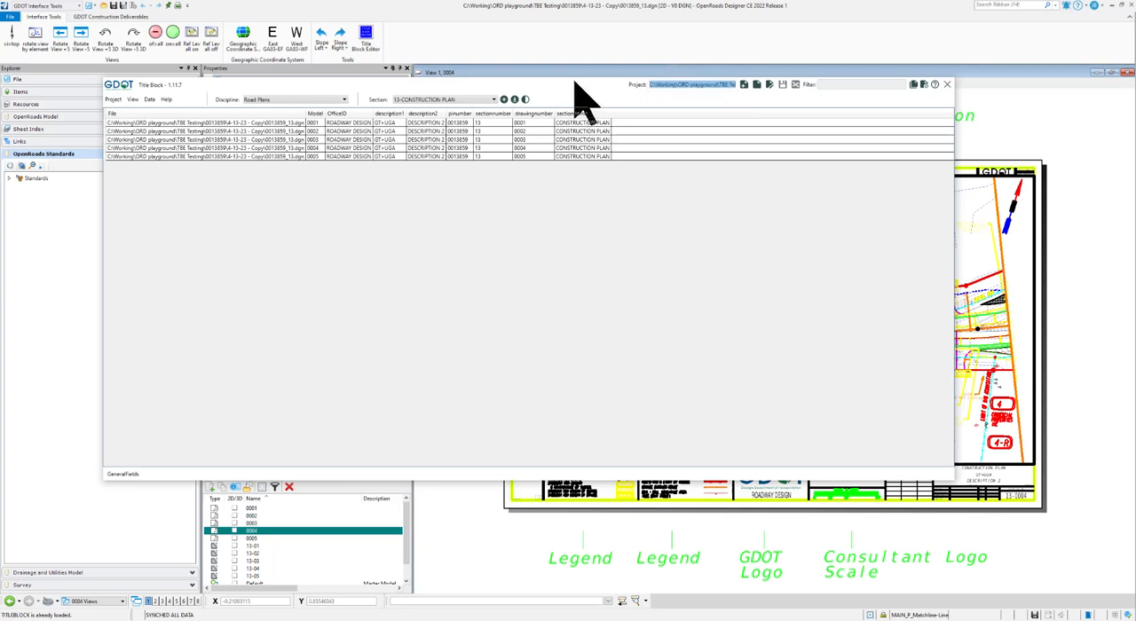